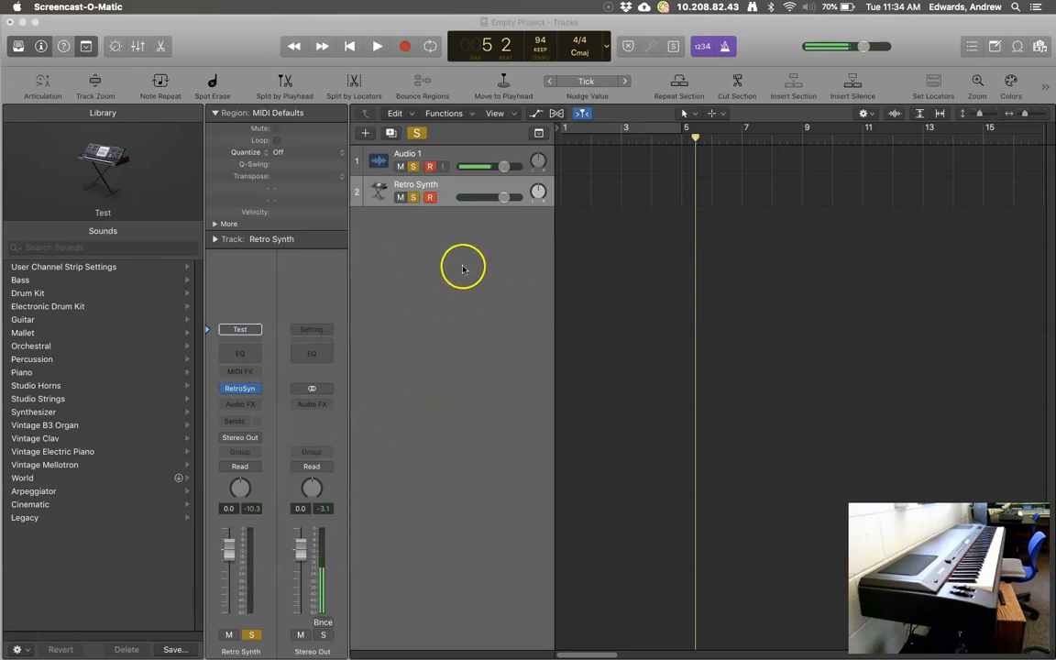
Review the Retro Synth track's parameters in the inspector and collapse the track and region sections.
click(41, 46)
click(41, 46)
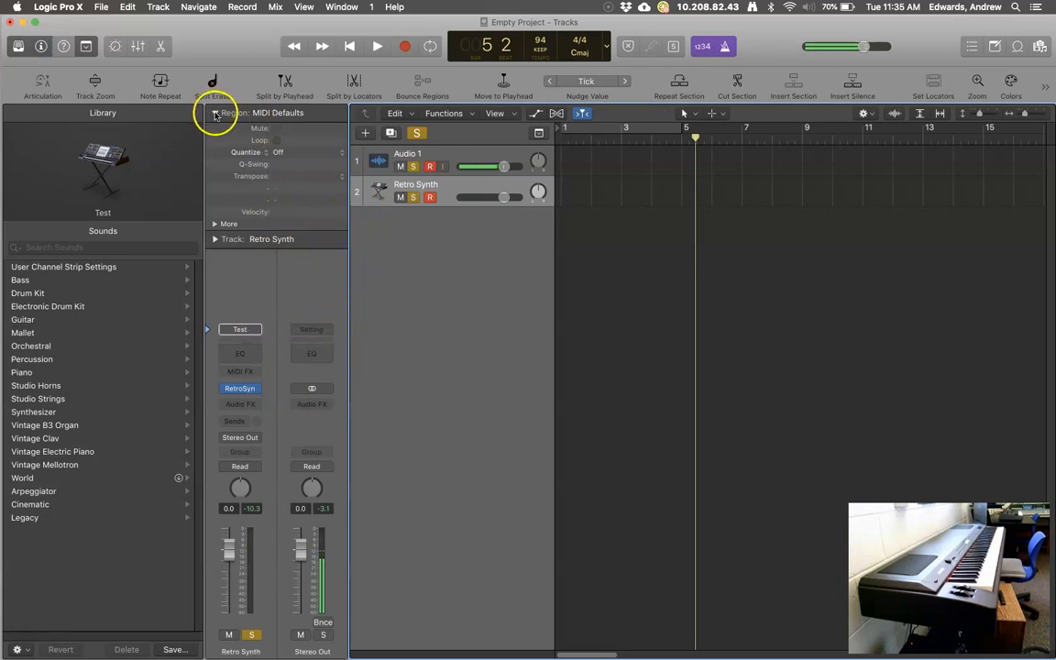
click(214, 239)
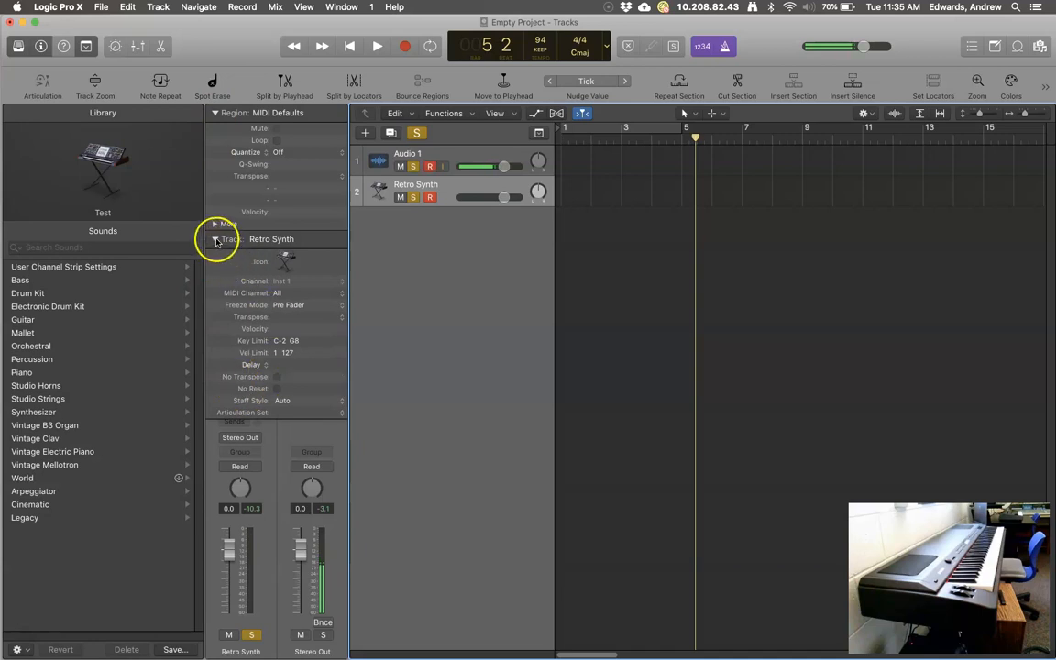
click(215, 239)
click(214, 112)
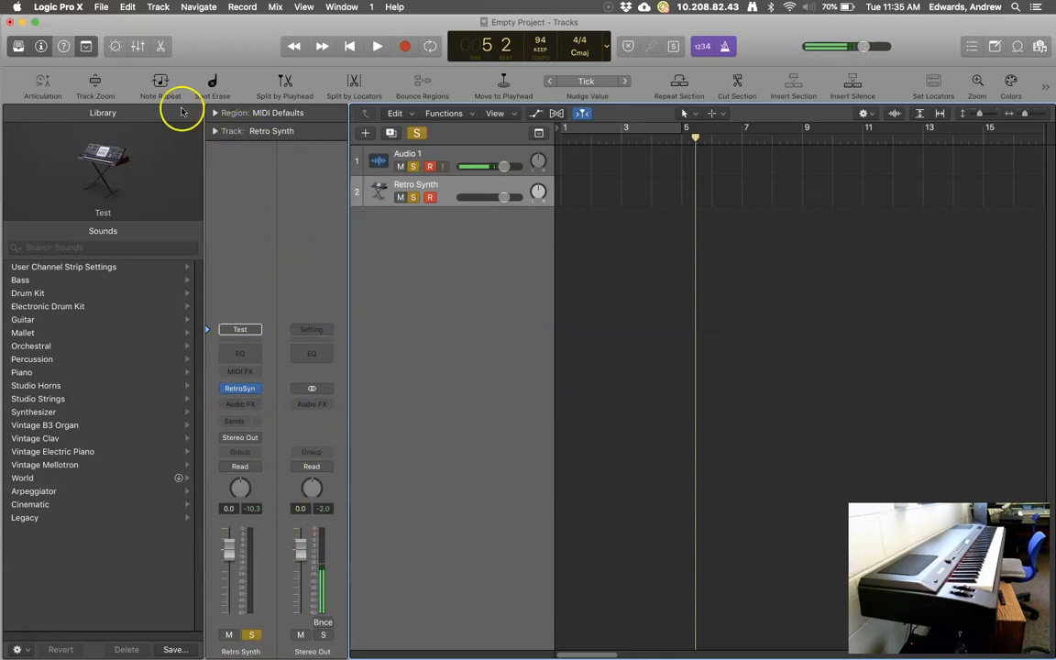
Hide the inspector and show the mixer below the tracks, enlarged enough to display all channel strip slots.
click(41, 46)
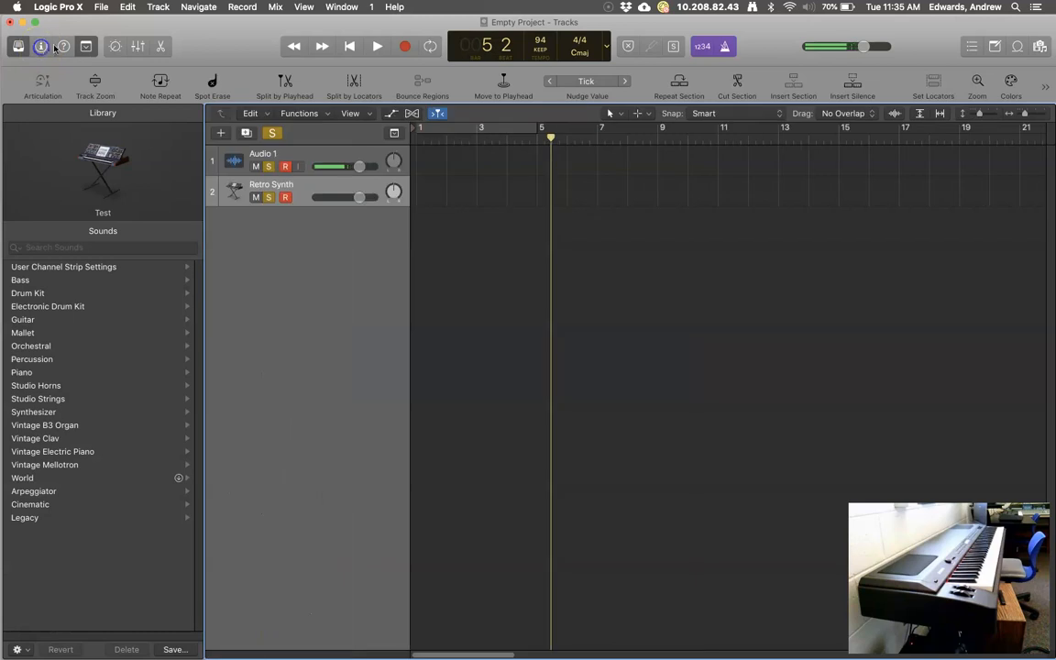
click(138, 46)
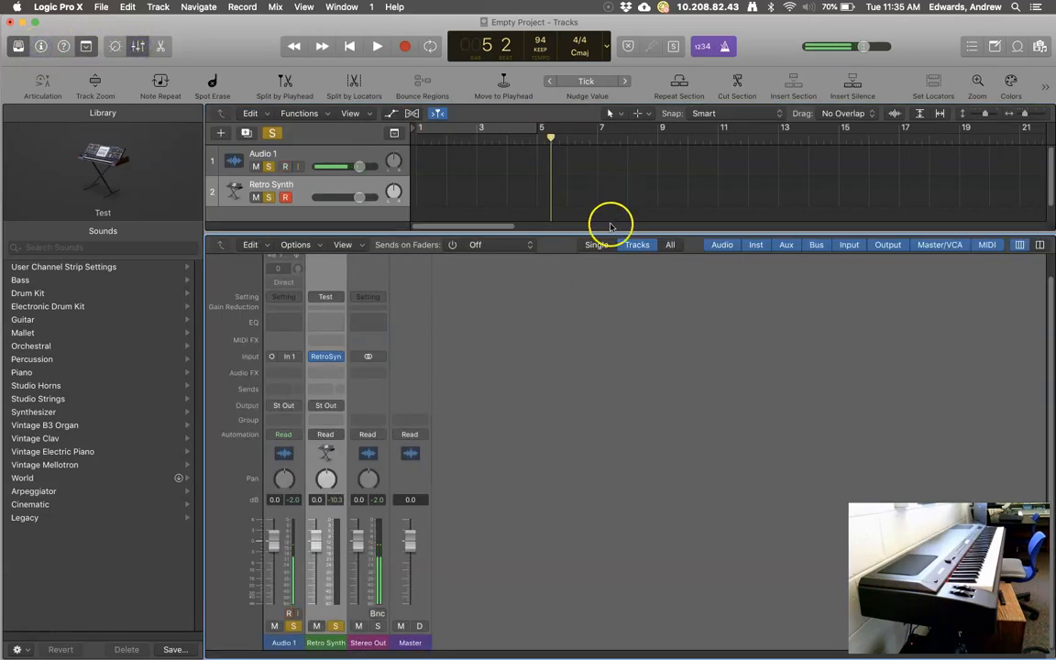
drag(610, 236, 612, 177)
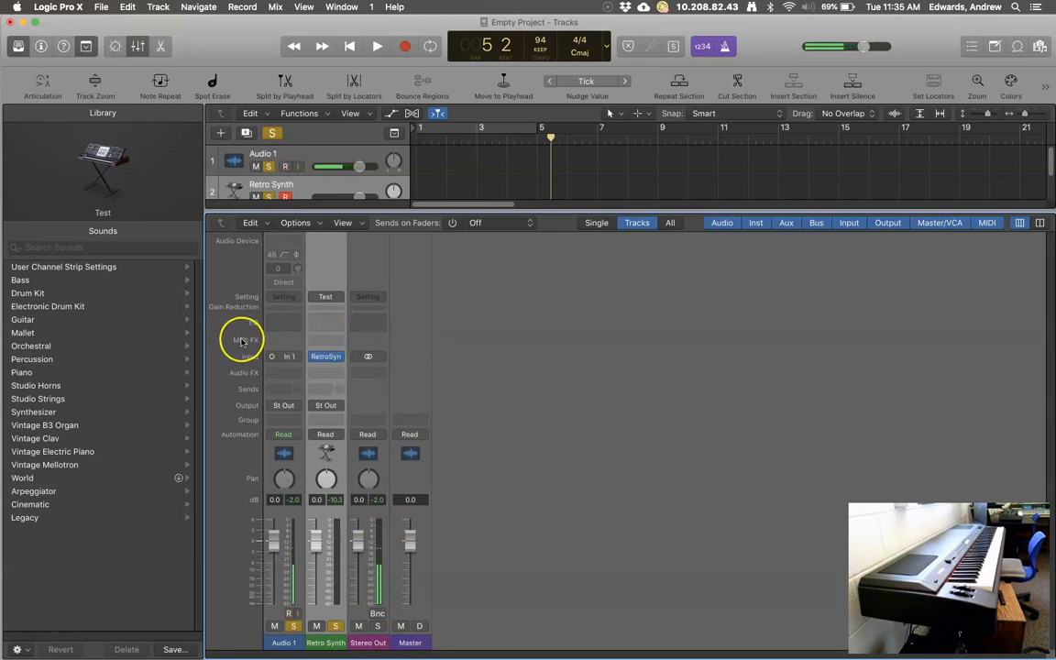
Look through the MIDI effects available for the Retro Synth channel strip without inserting one.
click(330, 344)
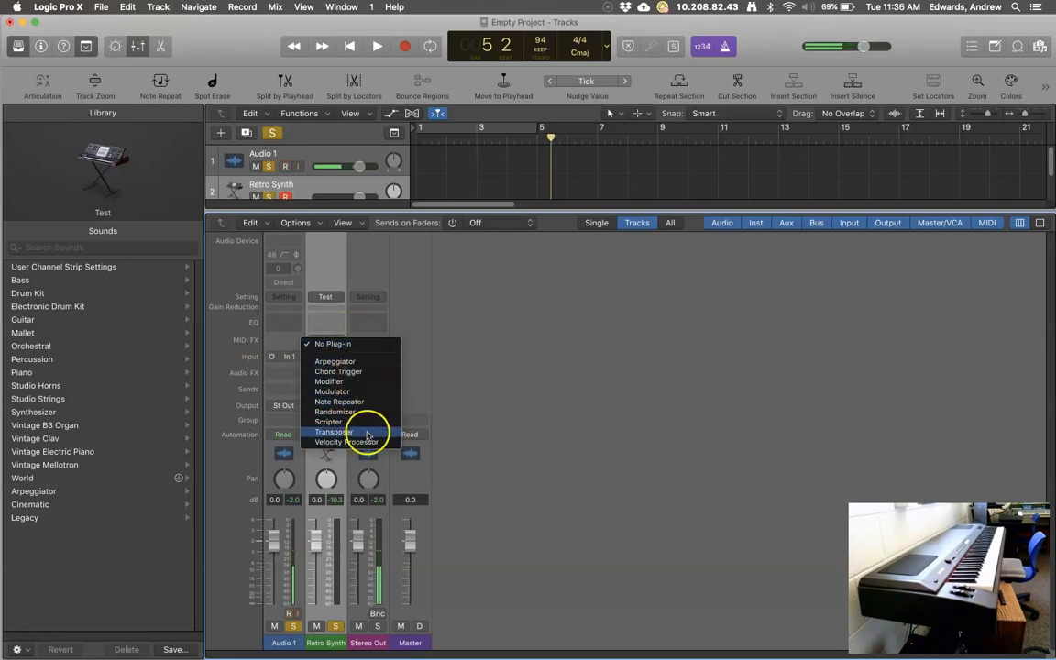
click(474, 306)
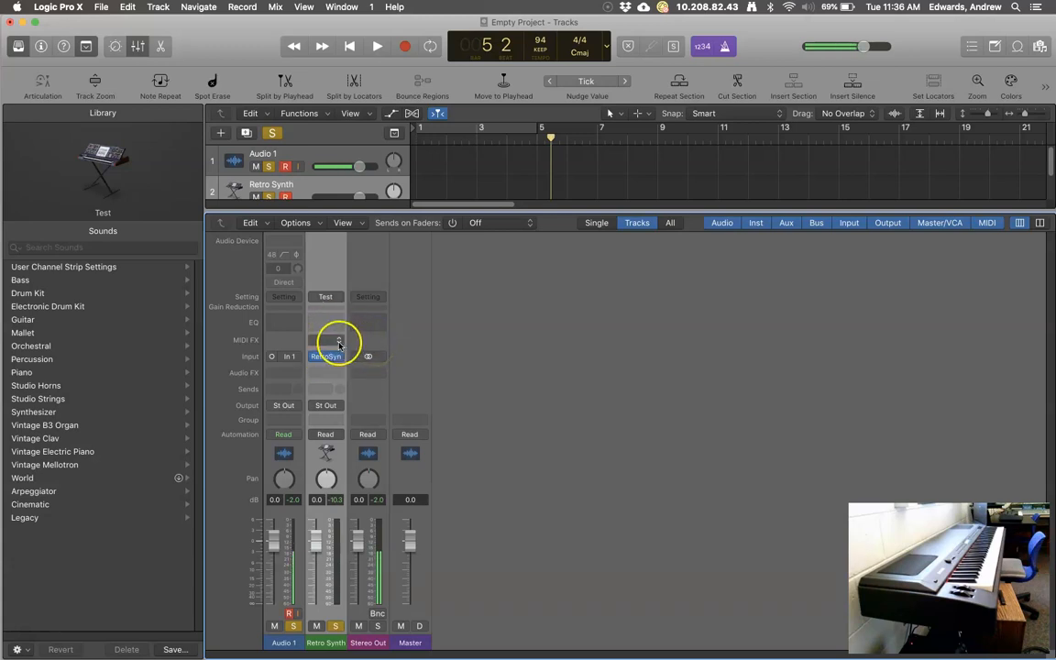
click(337, 345)
click(547, 335)
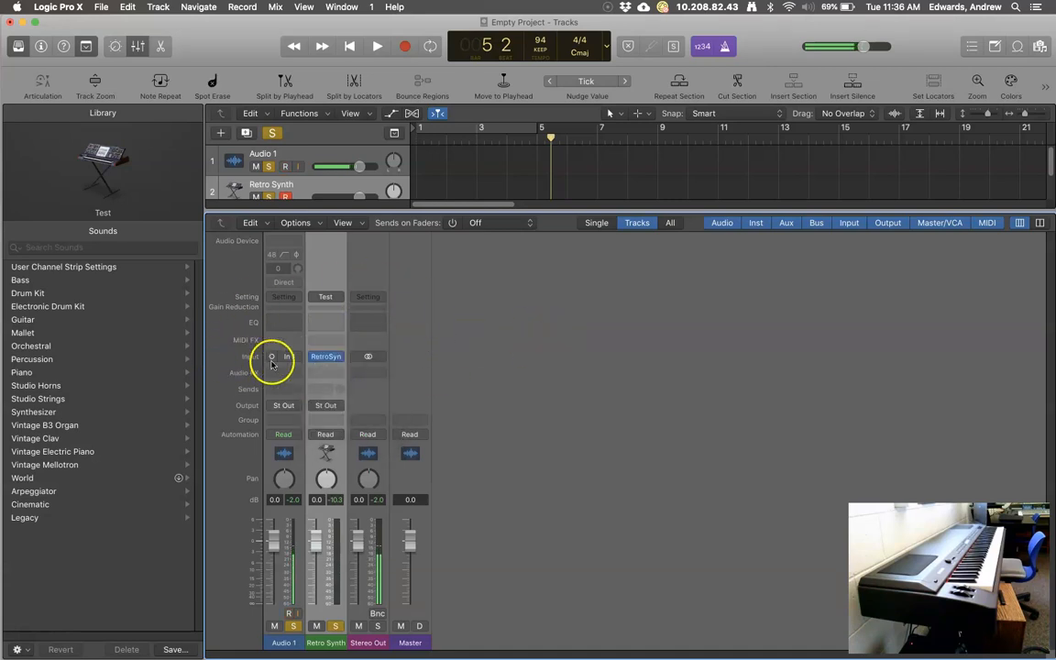
mouse_move(343, 358)
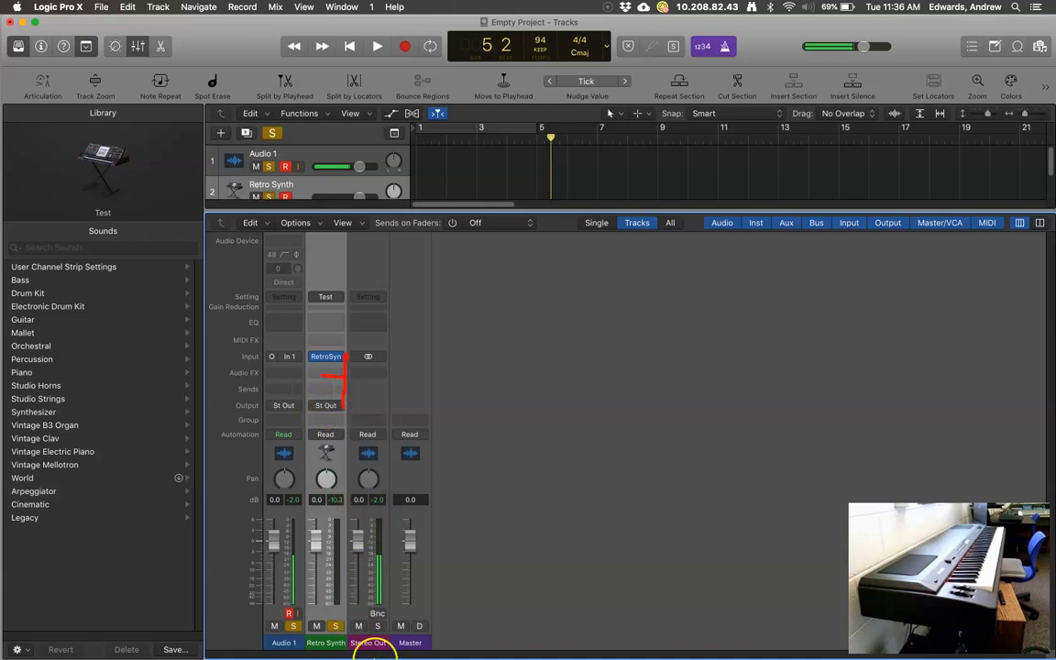
click(348, 399)
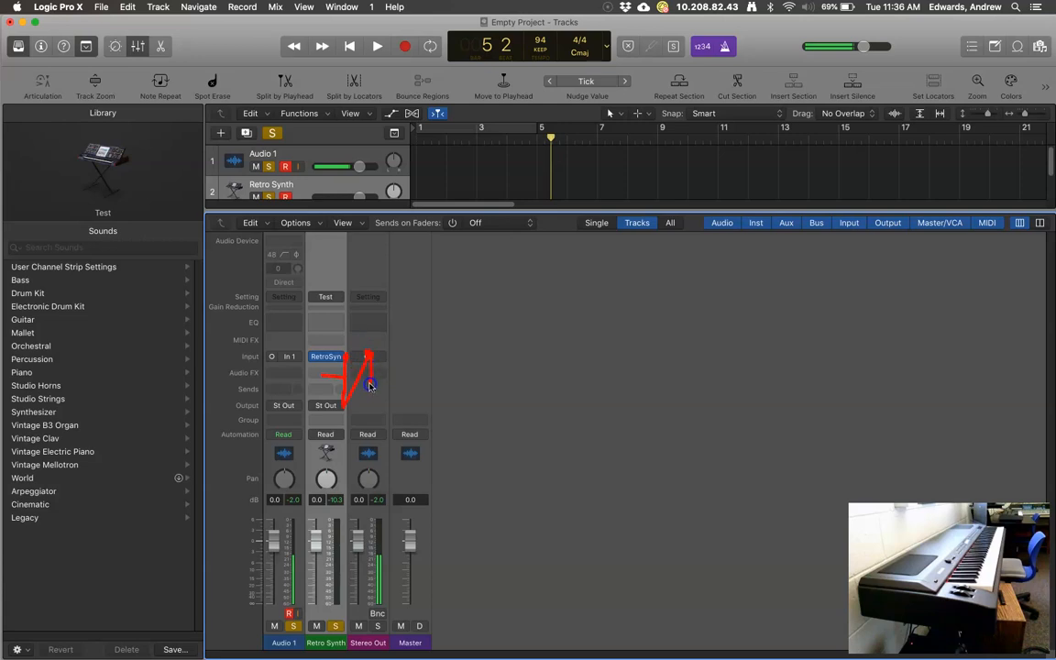
click(363, 454)
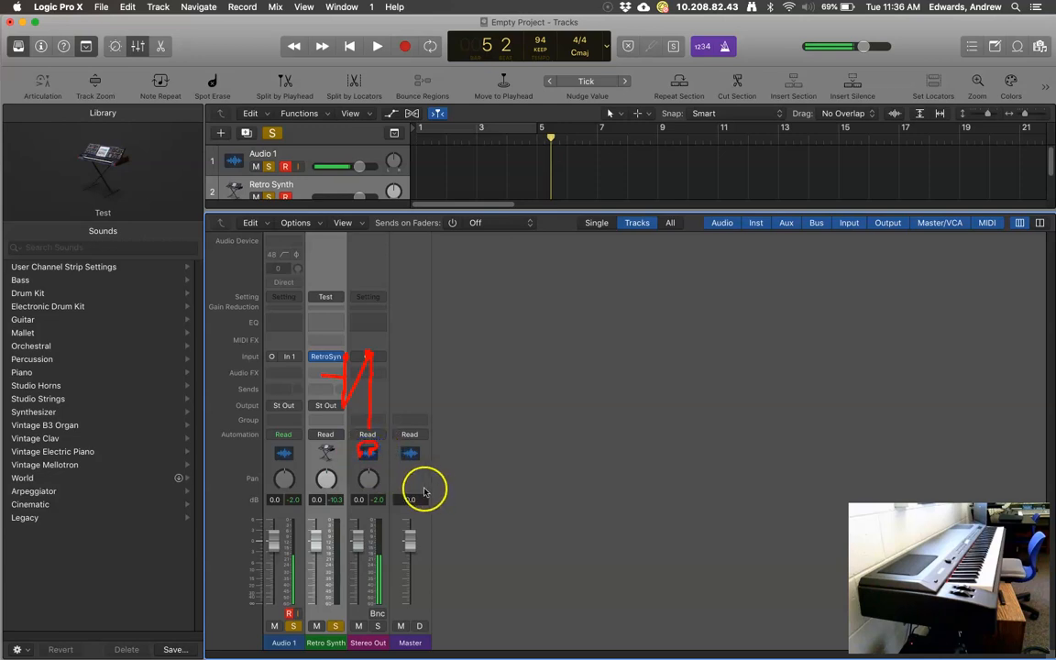
click(630, 27)
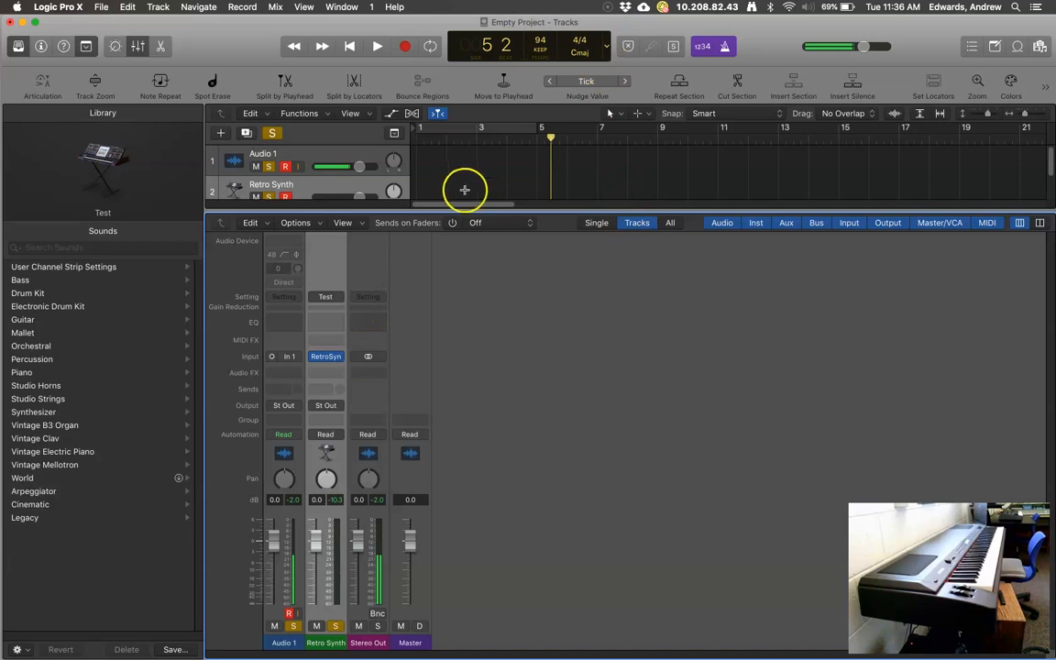
key(alt+p)
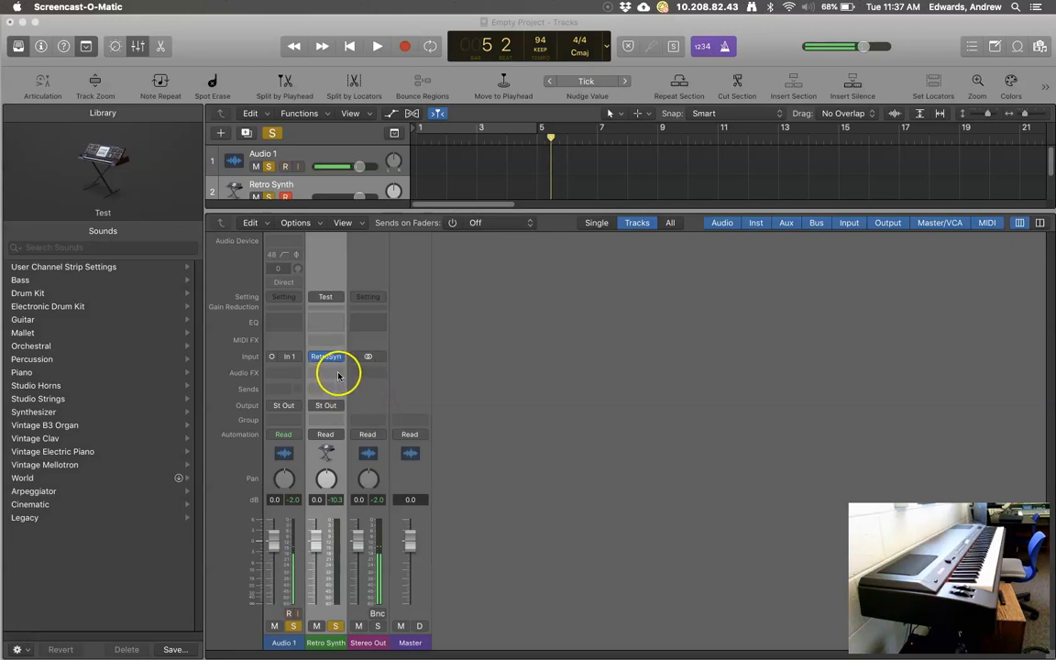
Insert a stereo Space Designer reverb as an audio effect on the Retro Synth channel and move its window clear of the channel strips.
click(337, 376)
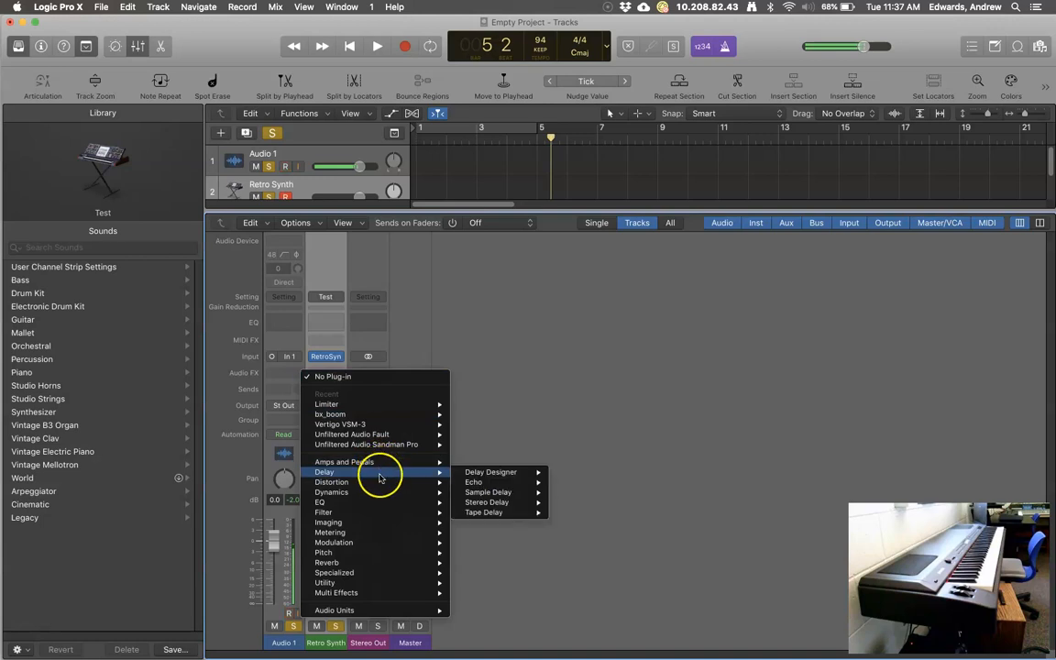
mouse_move(388, 542)
mouse_move(376, 562)
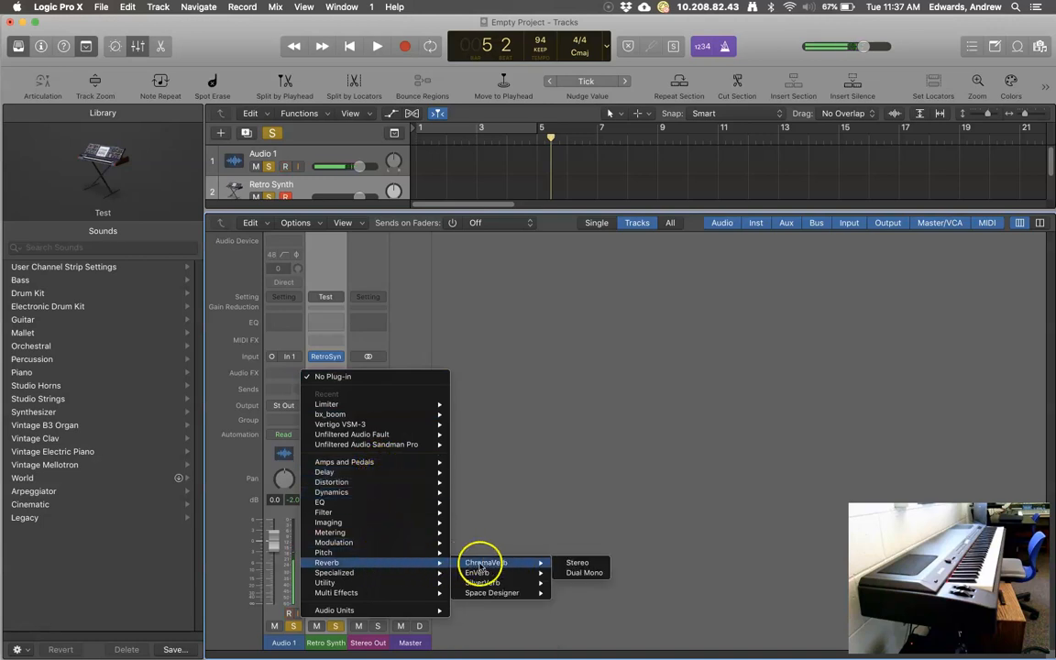
mouse_move(485, 593)
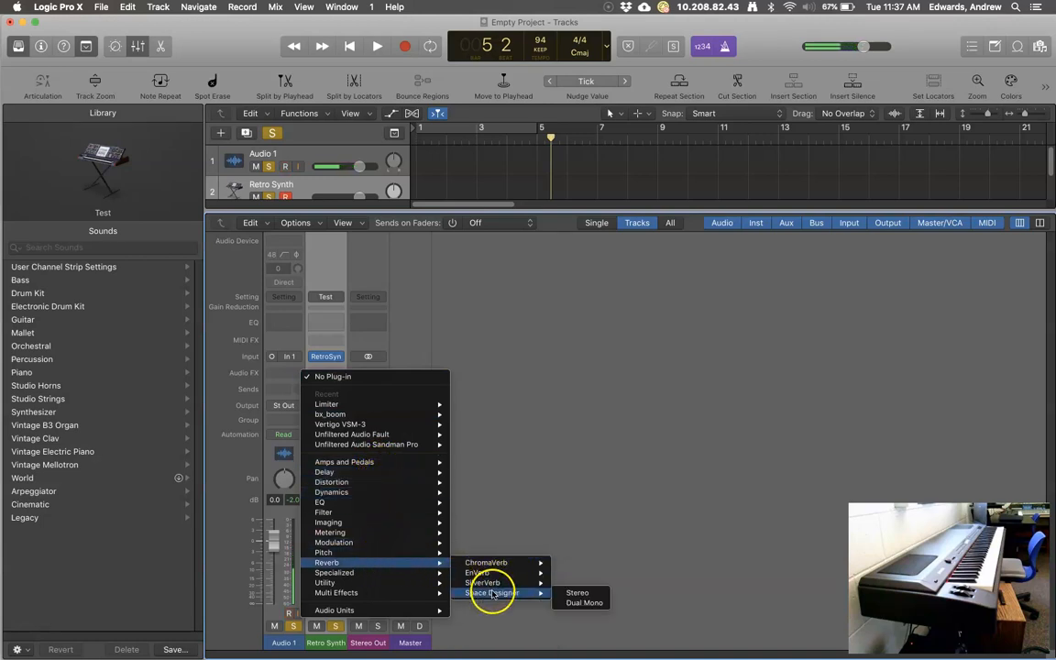
click(591, 594)
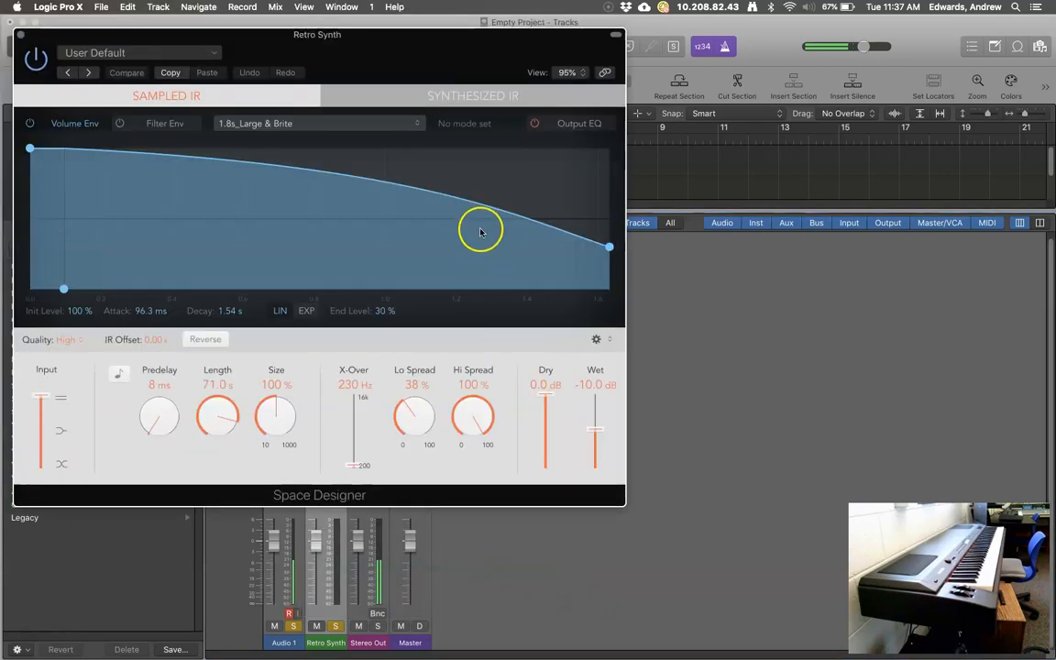
drag(426, 31, 829, 9)
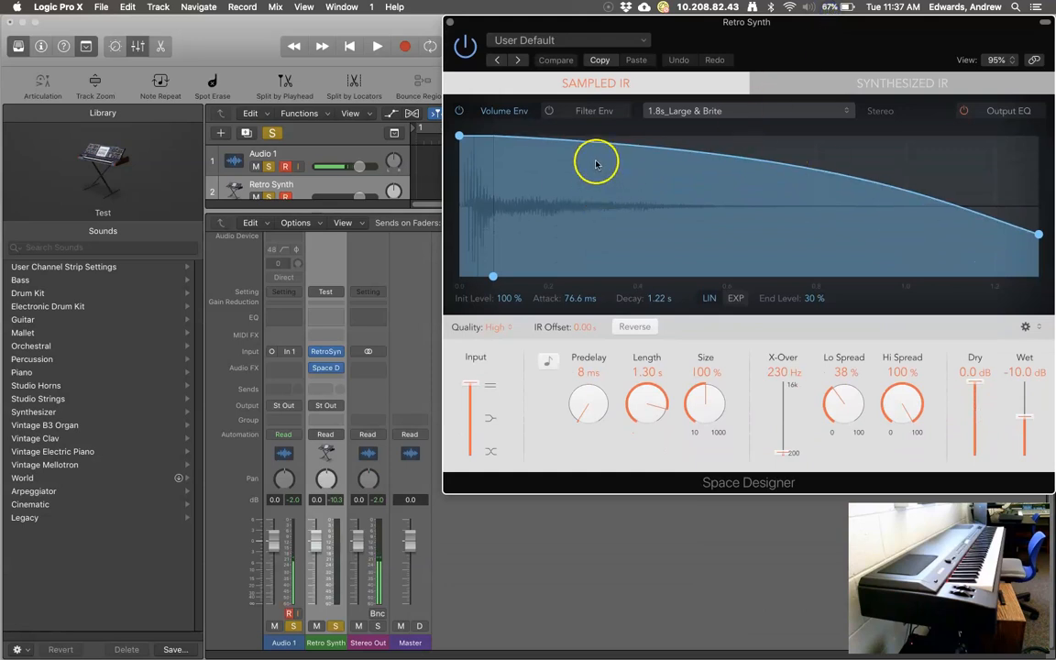
Load the small-space hall preset 1.3s Diffuse Hall in Space Designer, with the dry signal muted and the wet level at 0.0 dB.
click(639, 41)
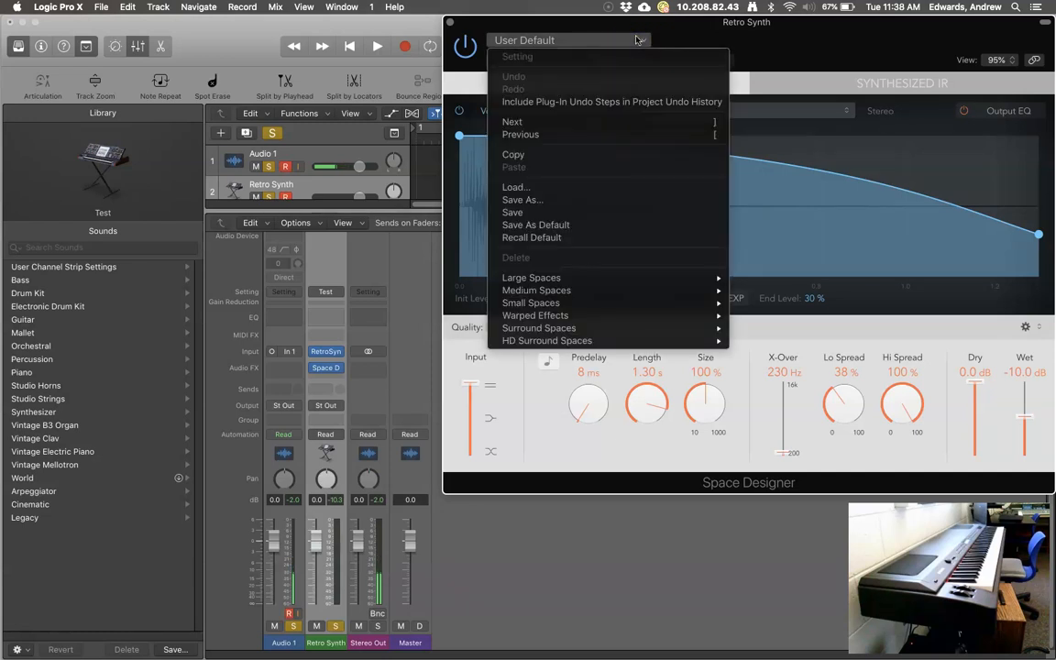
click(641, 39)
click(642, 39)
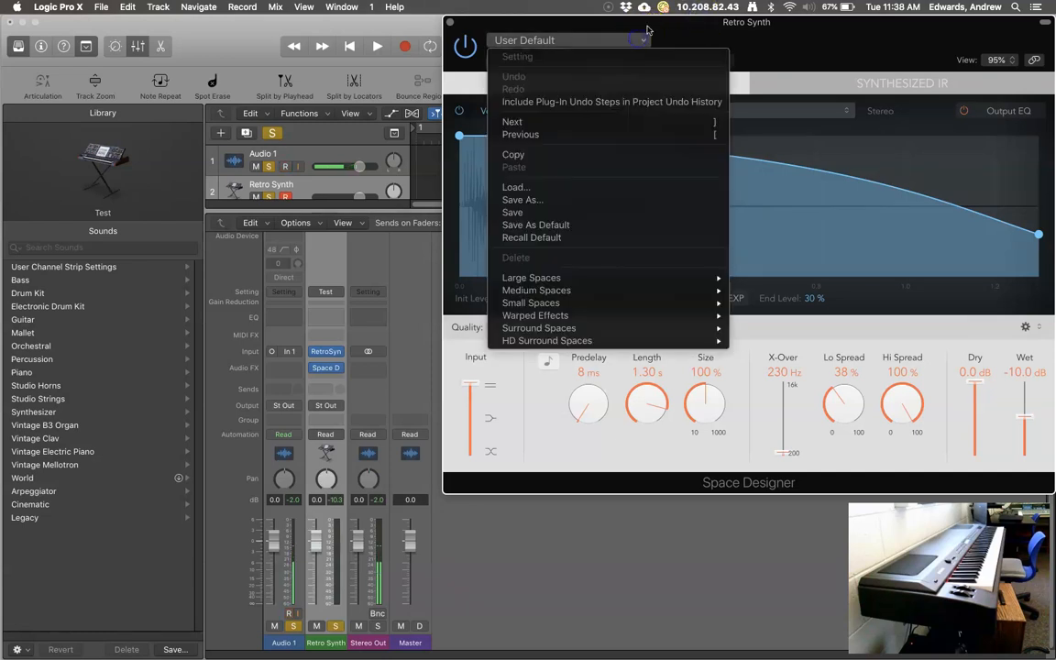
mouse_move(576, 317)
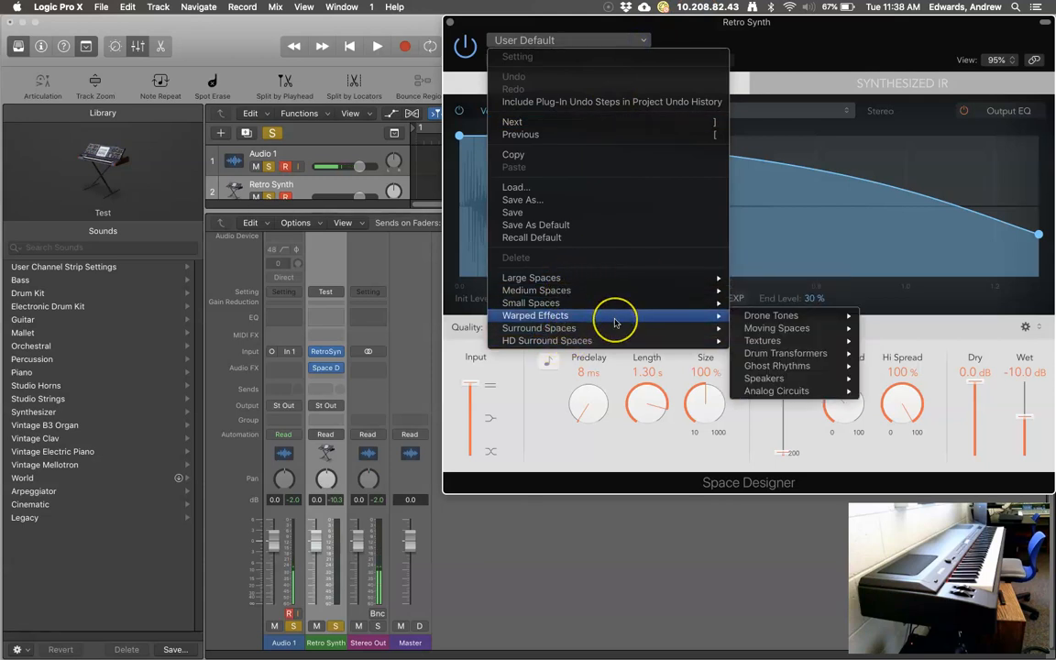
mouse_move(615, 307)
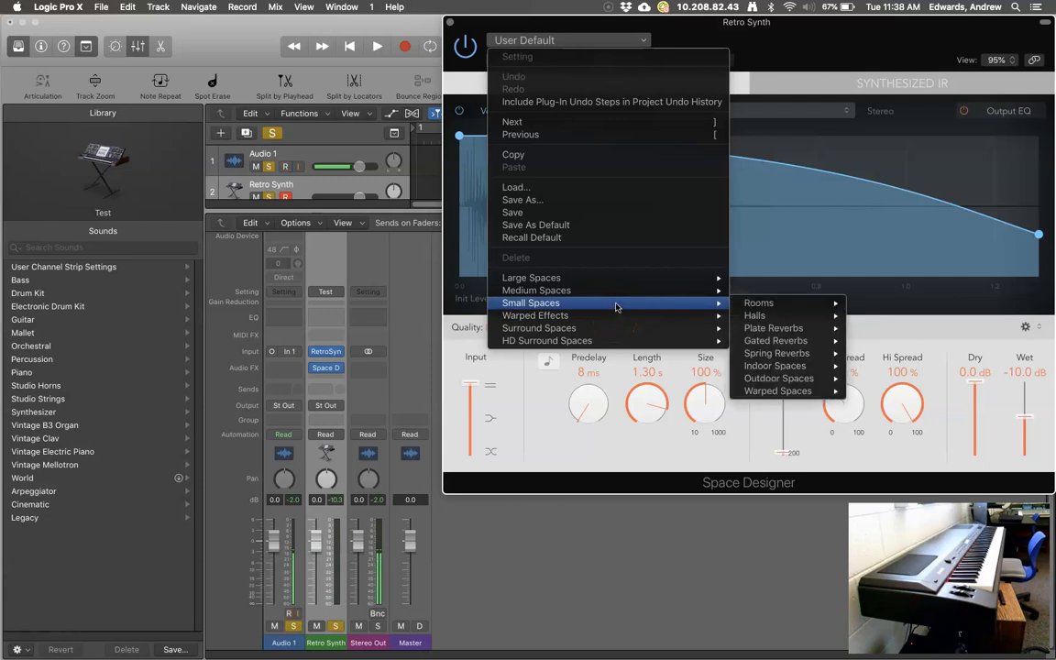
mouse_move(766, 315)
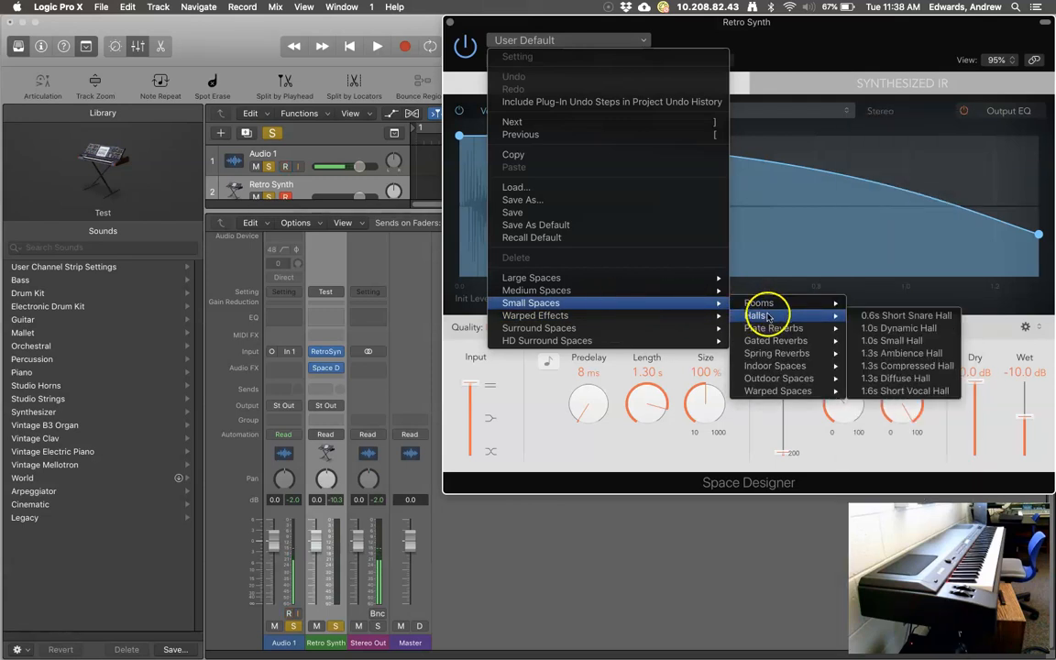
click(898, 379)
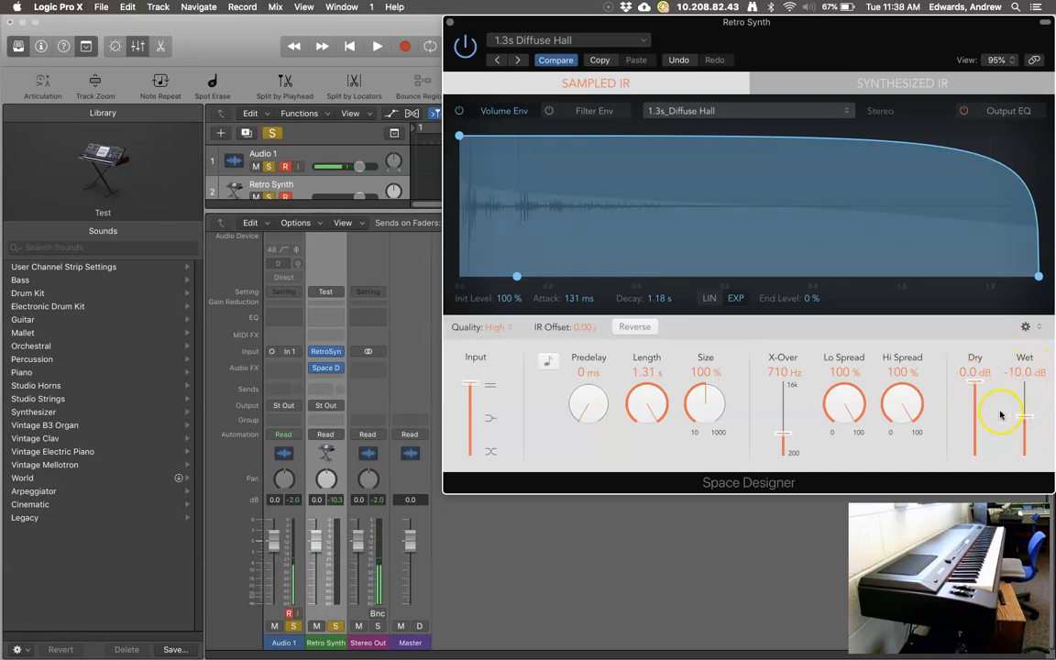
drag(977, 385, 975, 454)
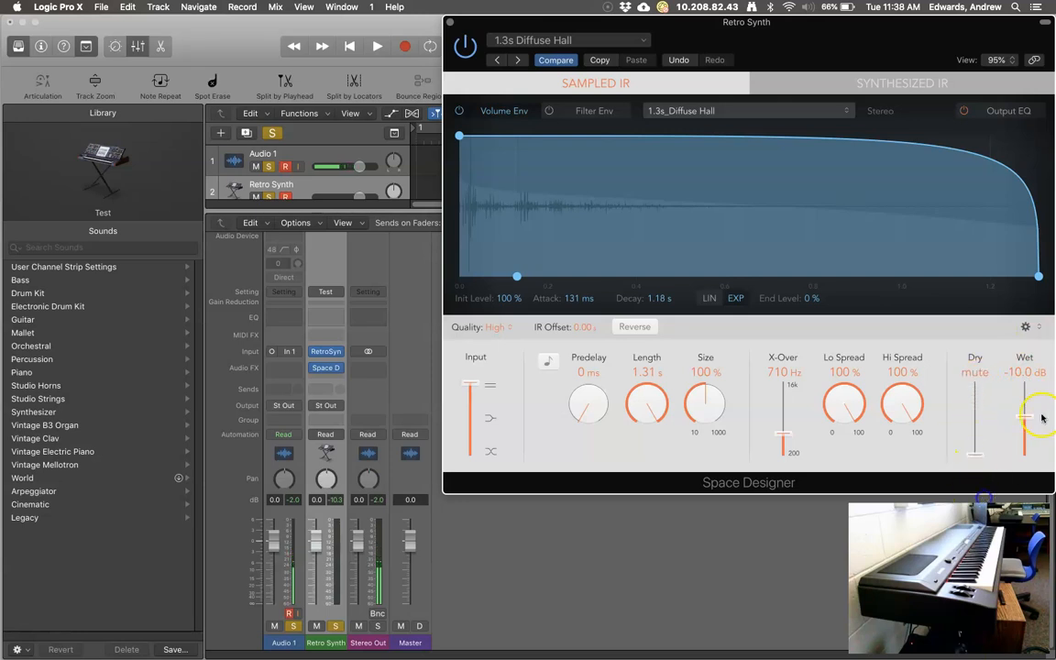
drag(1026, 419, 1028, 381)
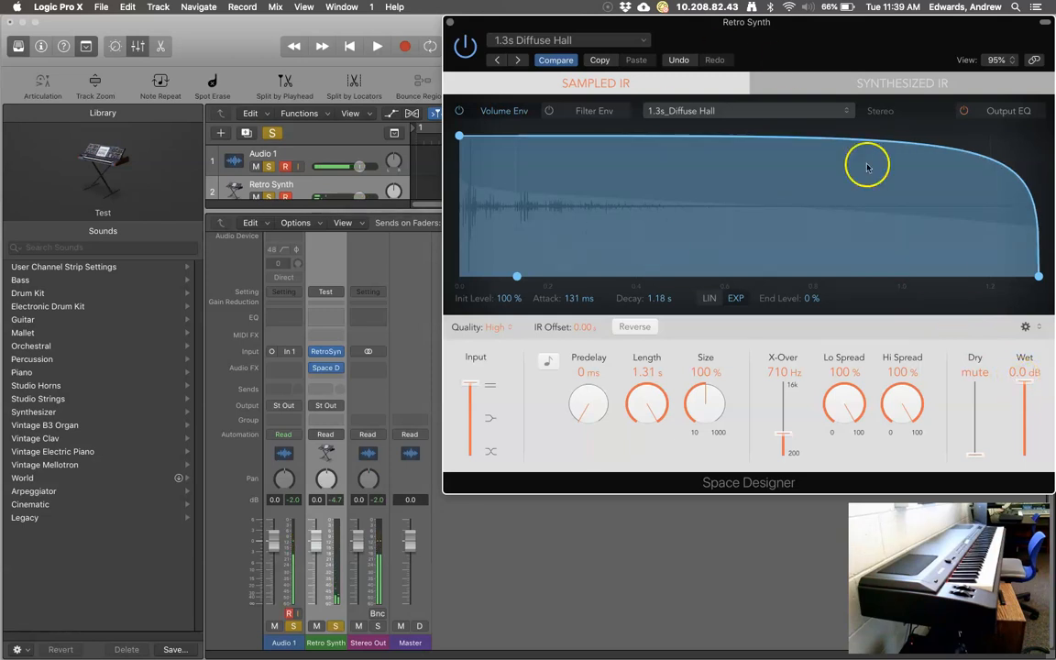
Load the 09.9s Conservatory preset from the large-space halls in Space Designer.
click(630, 40)
mouse_move(595, 277)
mouse_move(773, 310)
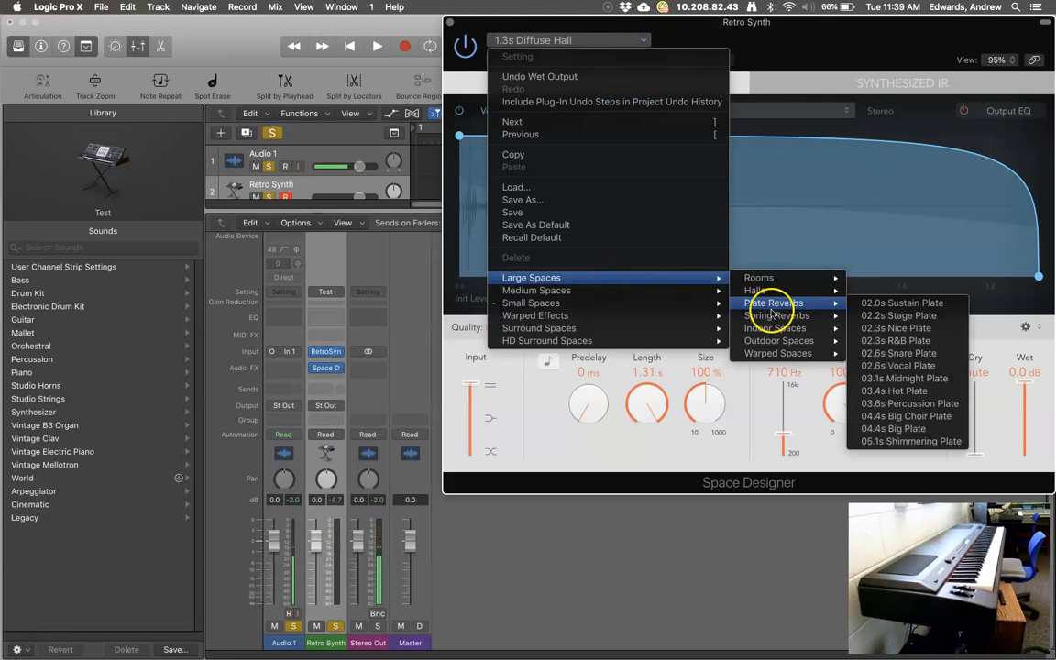
mouse_move(829, 290)
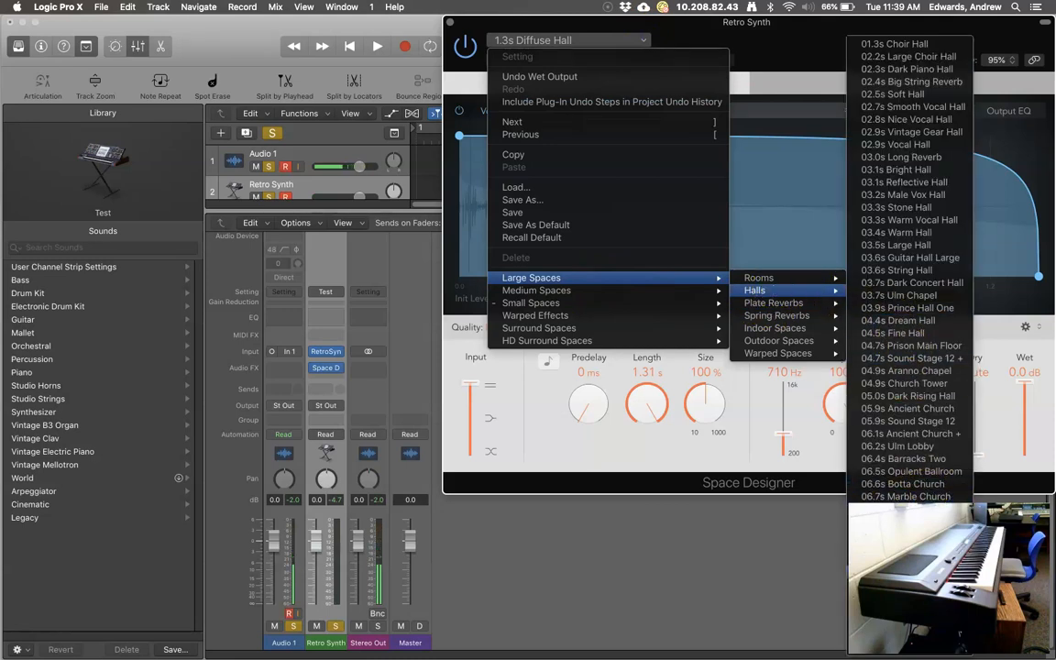
click(907, 598)
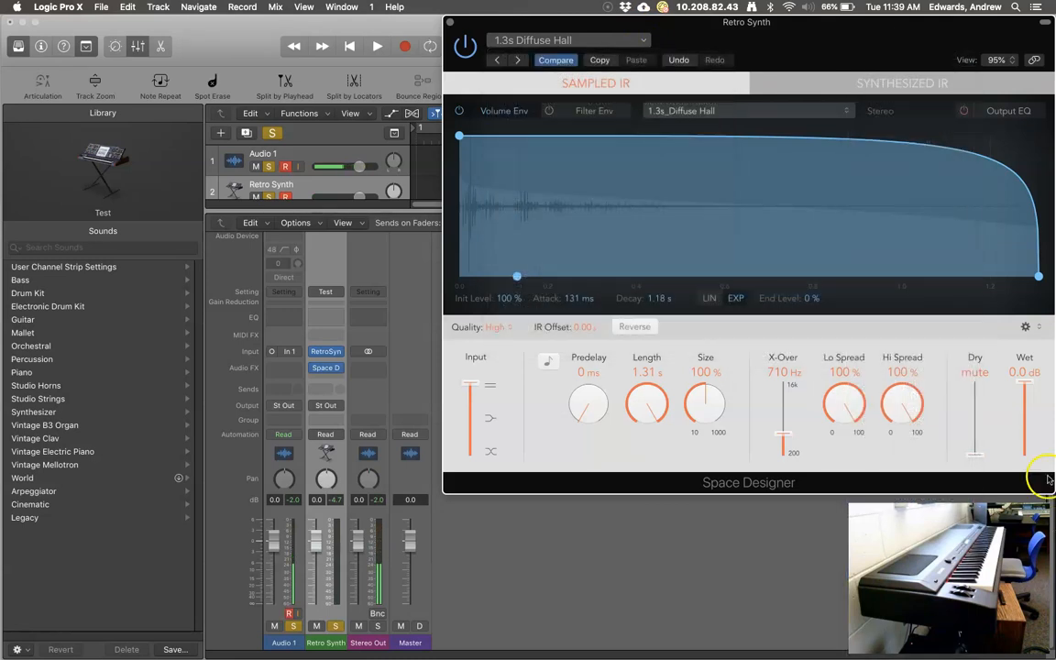
Adjust the reverb mix to a dry level of about -4.2 dB and a wet level of about -27.0 dB.
drag(973, 396, 882, 283)
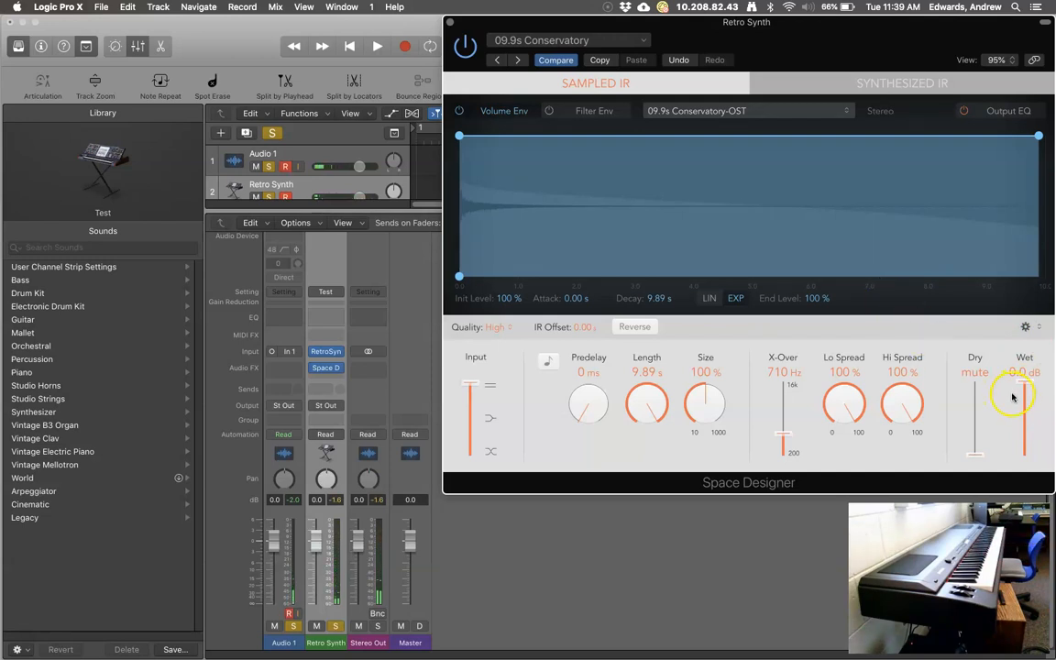
drag(976, 439, 1022, 414)
drag(976, 386, 1026, 438)
drag(975, 400, 975, 394)
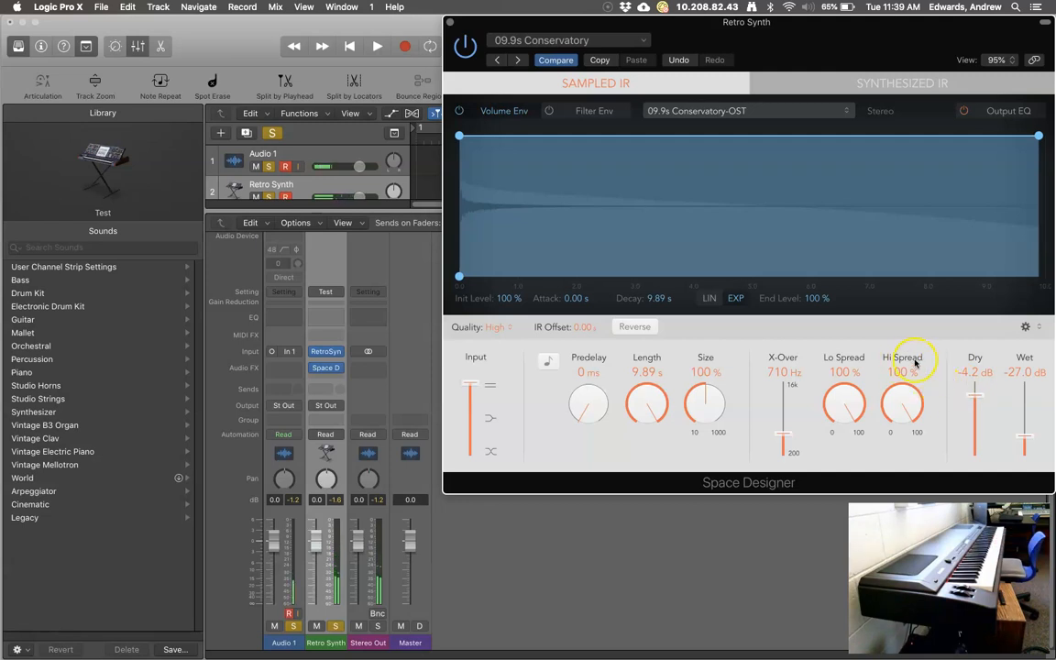
Load the small-space hall preset 1.3s Diffuse Hall in the Retro Synth channel's Space Designer.
click(643, 42)
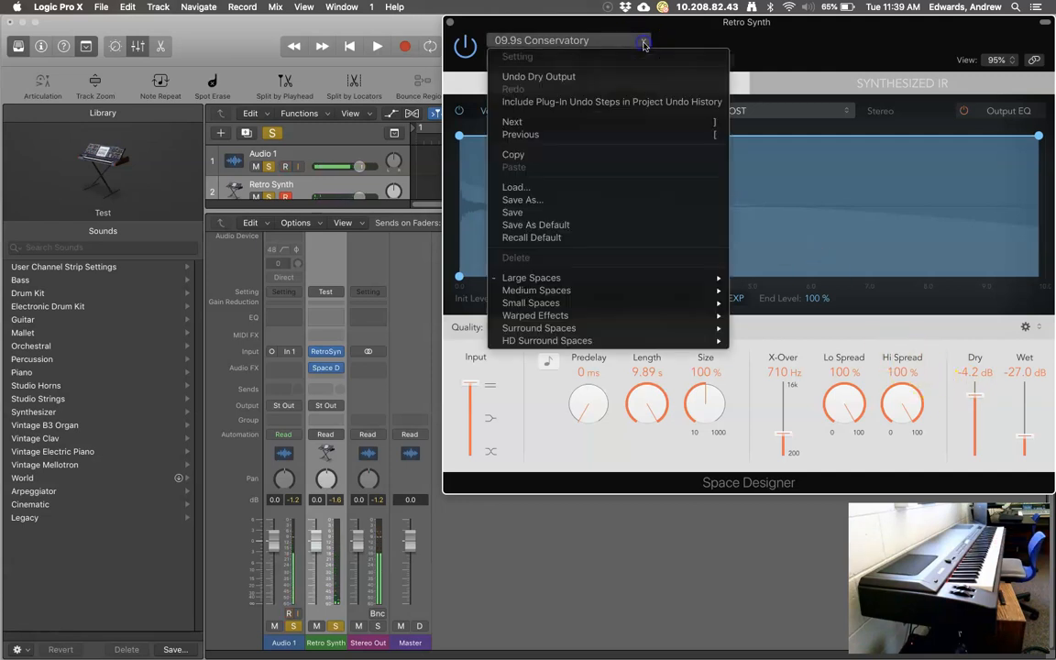
mouse_move(591, 305)
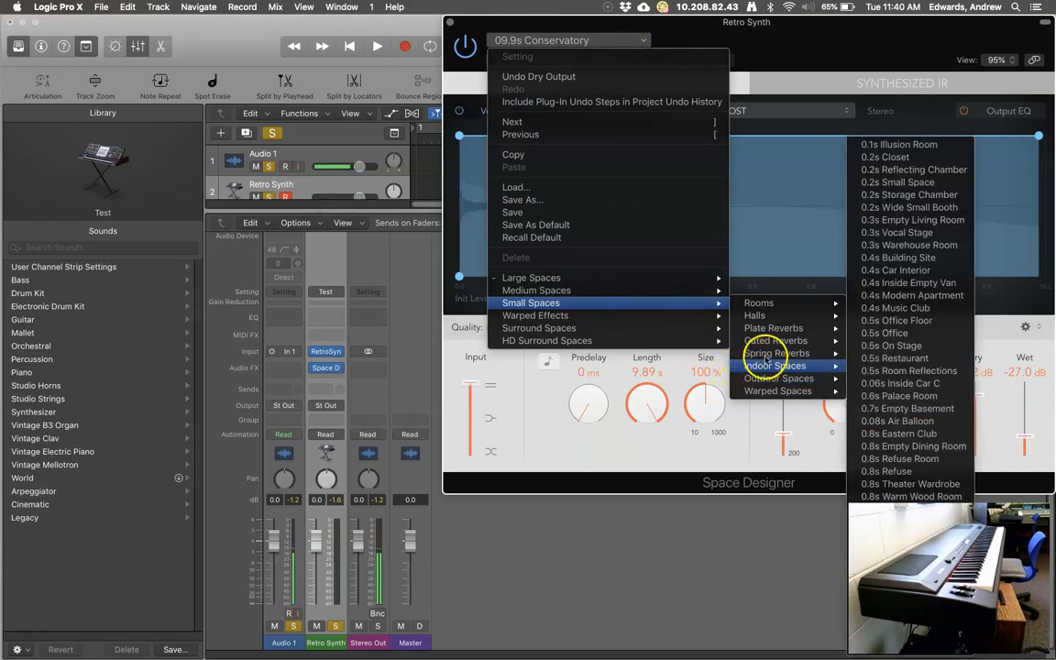
mouse_move(757, 316)
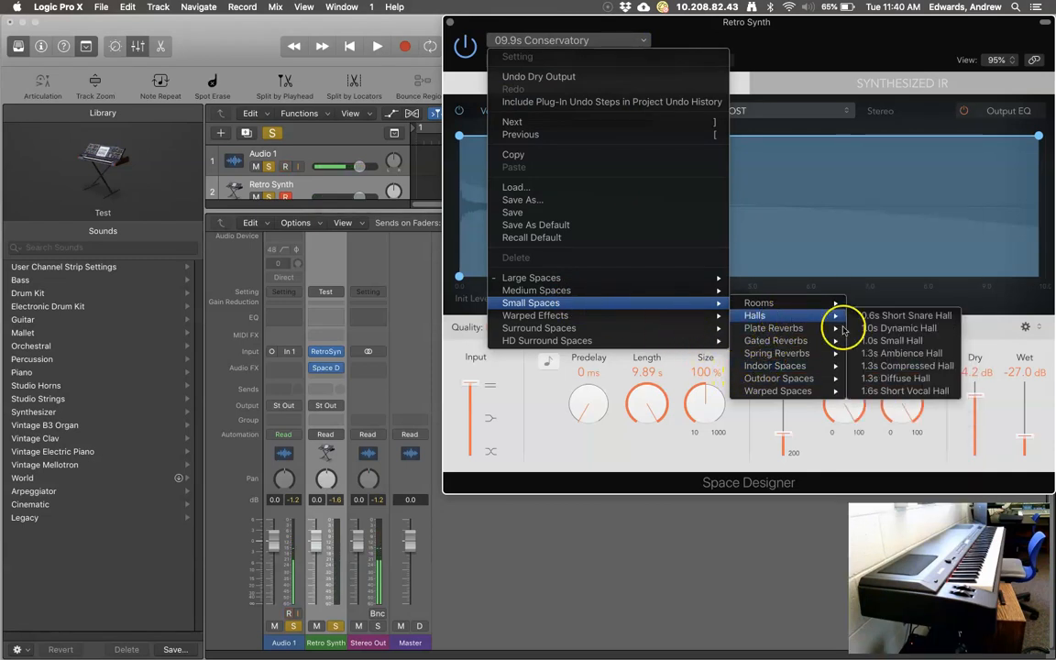
click(893, 378)
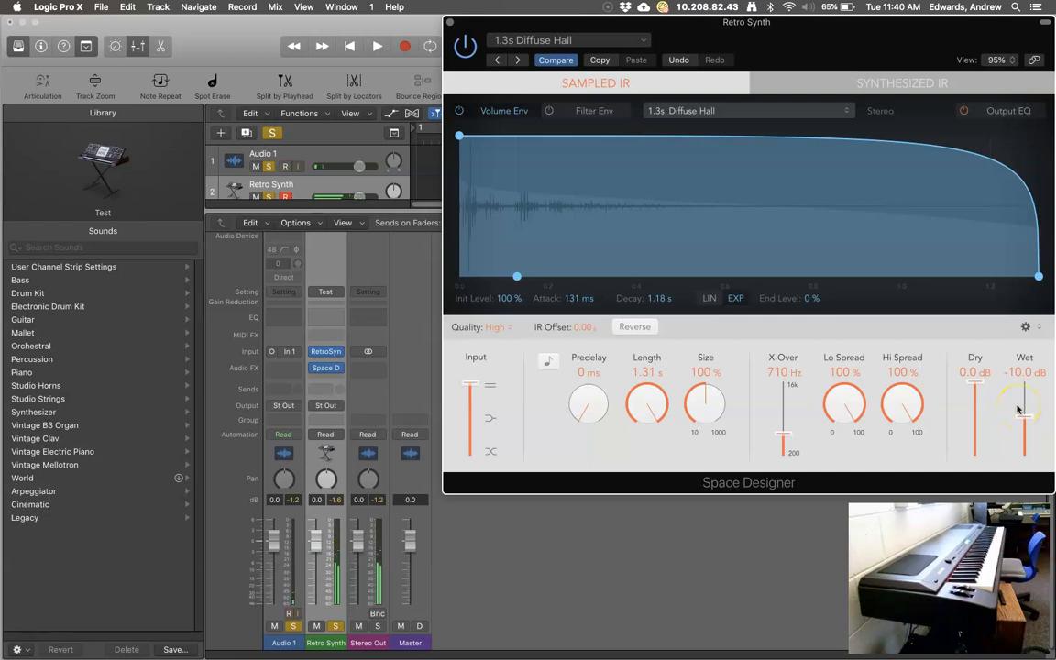
Close the Space Designer window and remove the plug-in from the Retro Synth channel's audio effects.
click(449, 22)
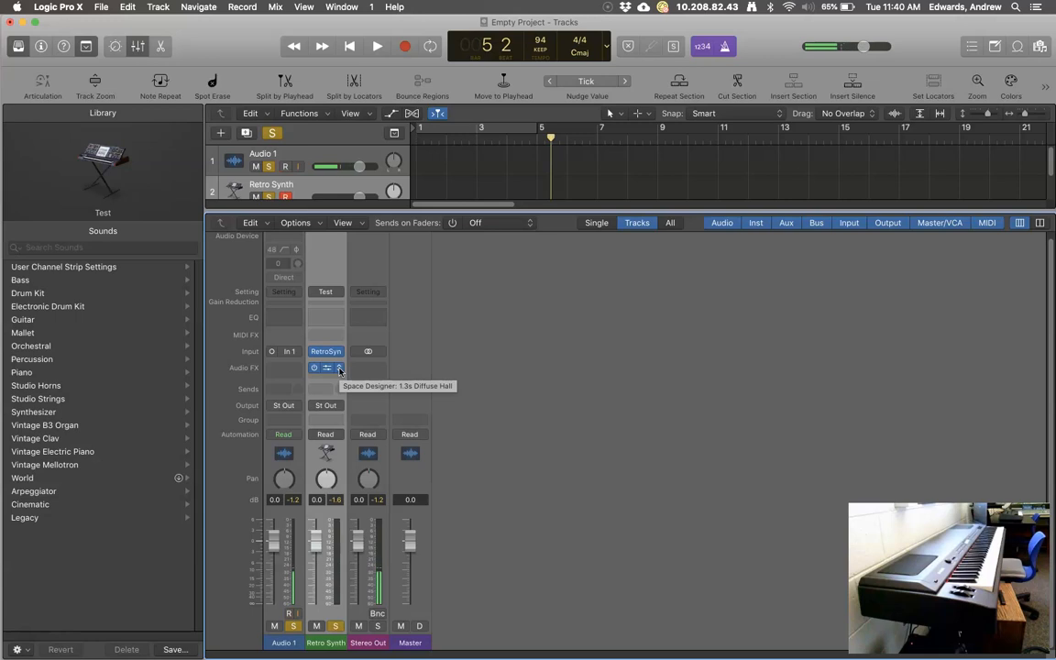
click(339, 369)
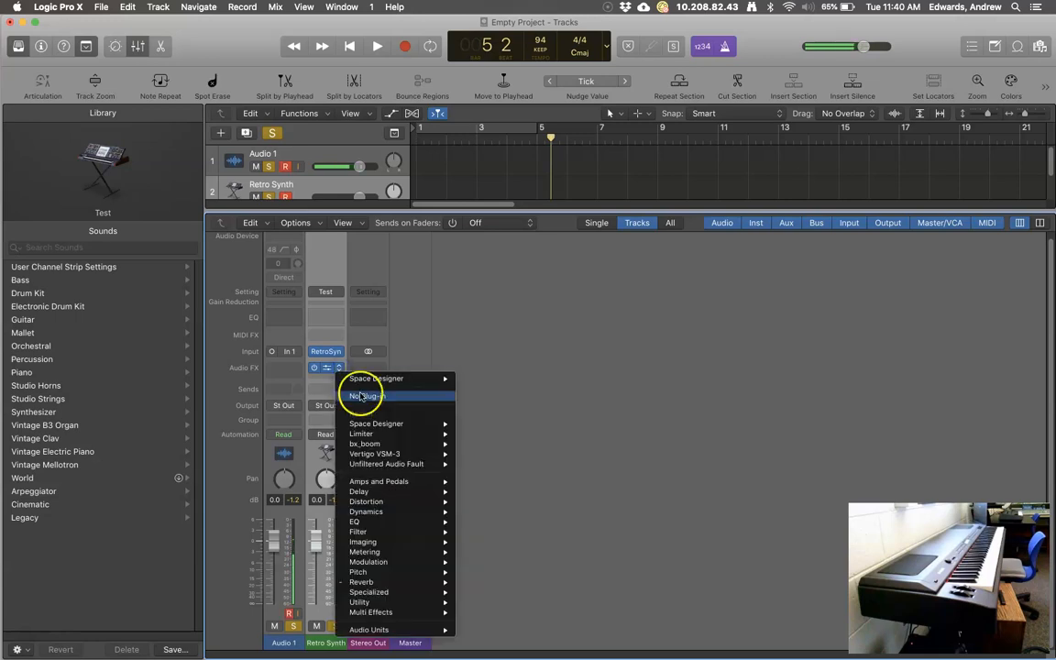
click(362, 396)
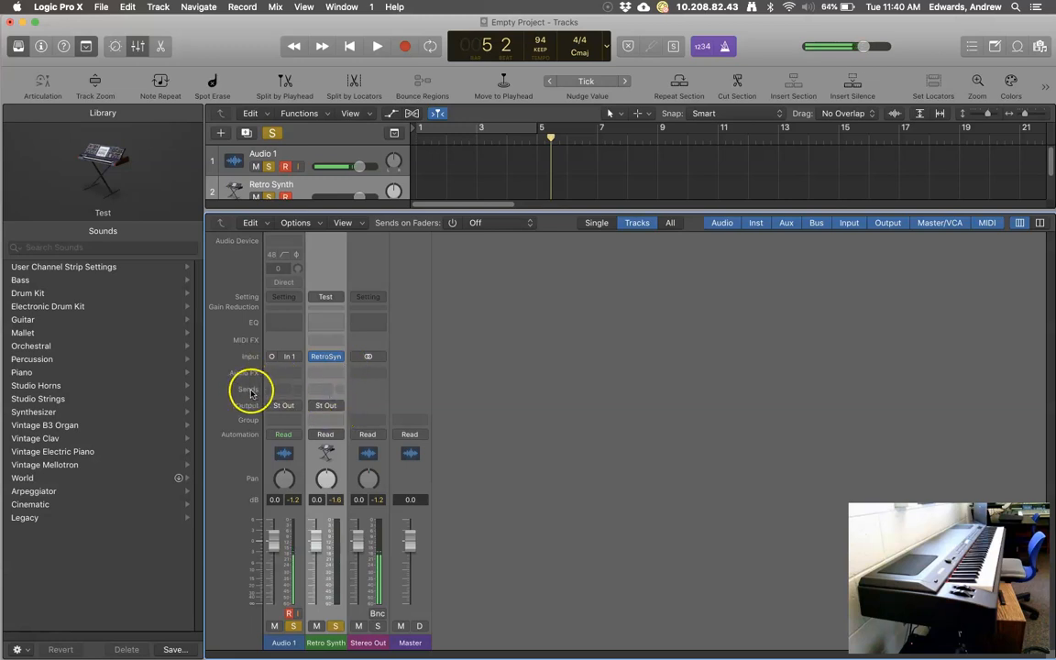
Add a Bus 1 send to the Retro Synth channel and turn up its send level.
click(326, 391)
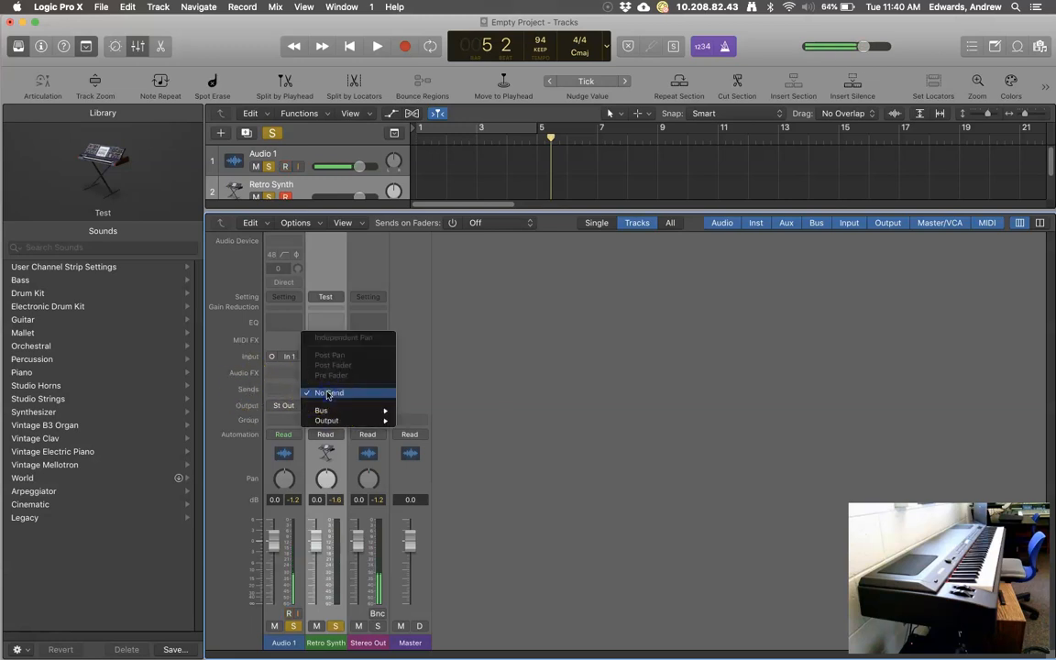
mouse_move(325, 409)
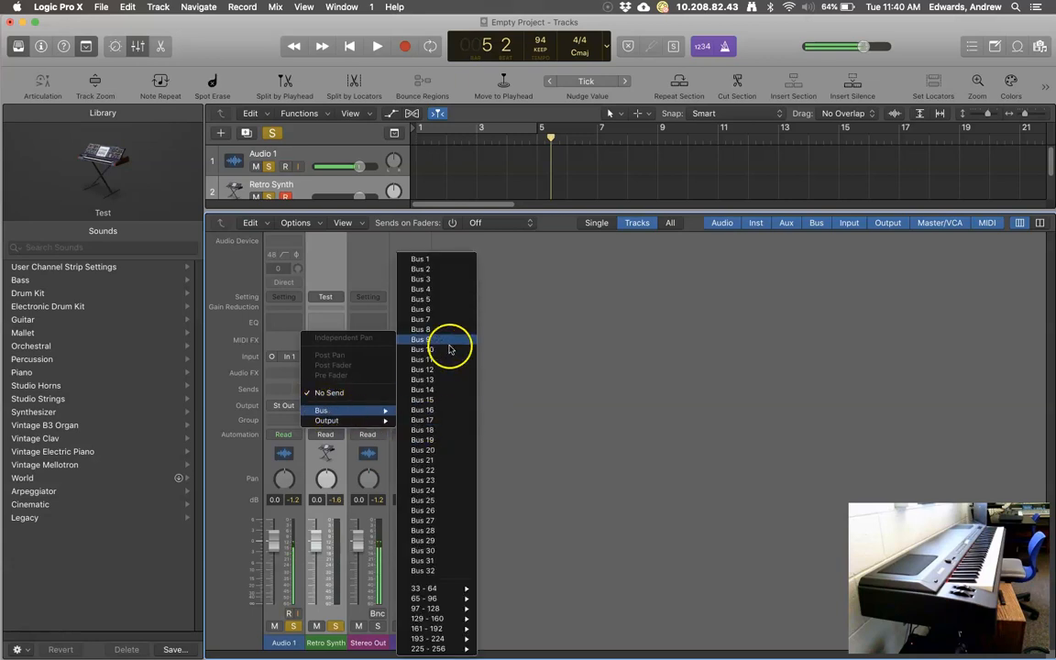
click(448, 260)
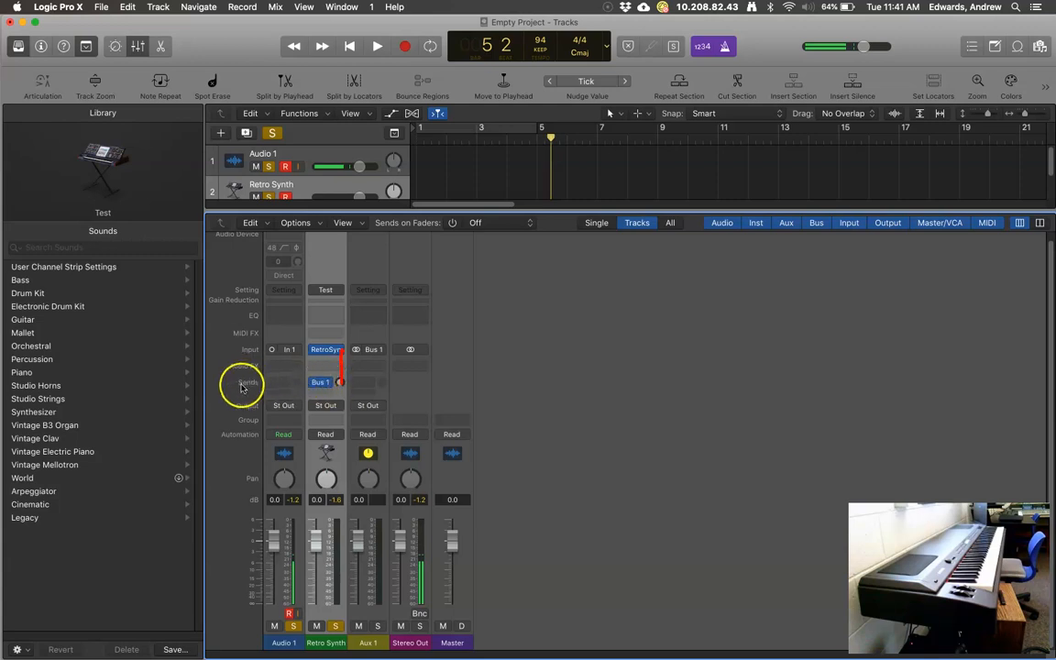
click(339, 407)
click(375, 355)
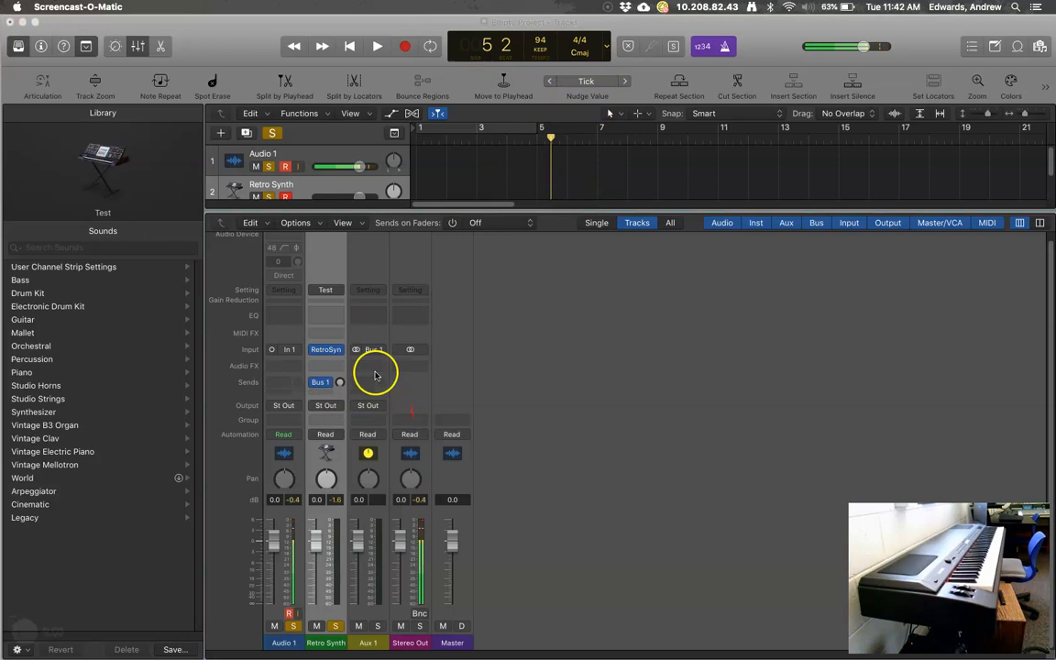
drag(339, 383, 340, 366)
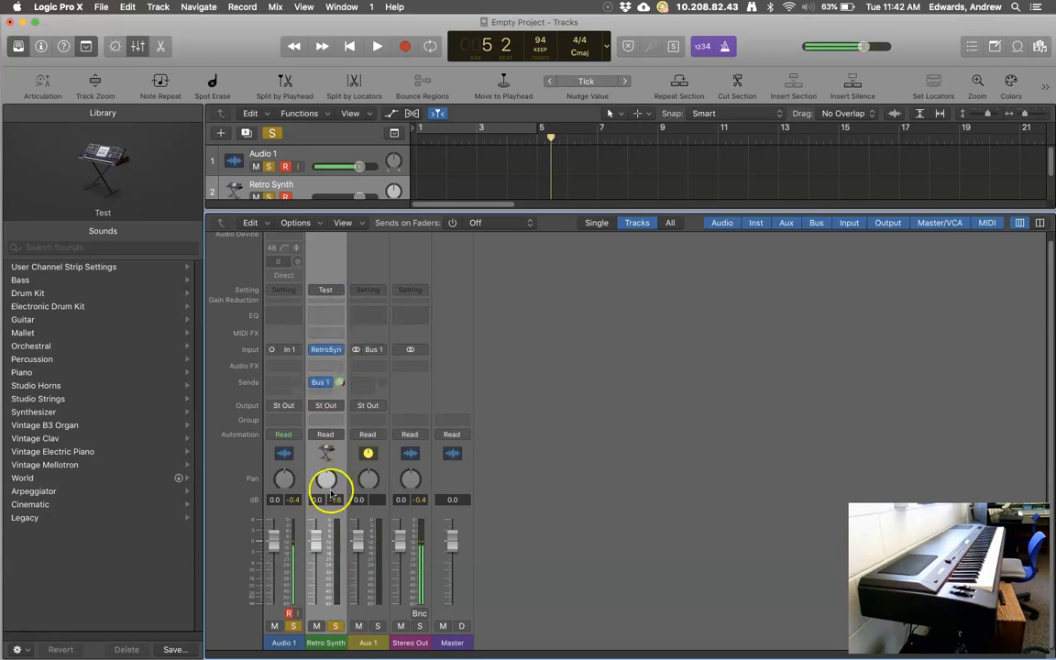
Insert a stereo Space Designer reverb as an audio effect on the Aux 1 channel.
click(380, 367)
mouse_move(392, 397)
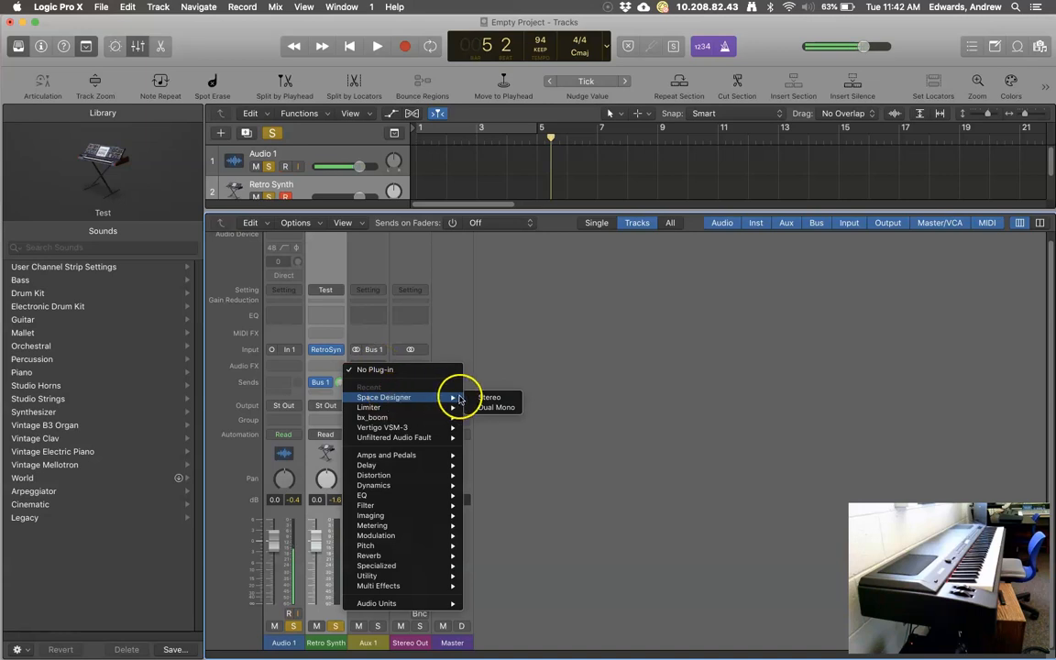
click(486, 398)
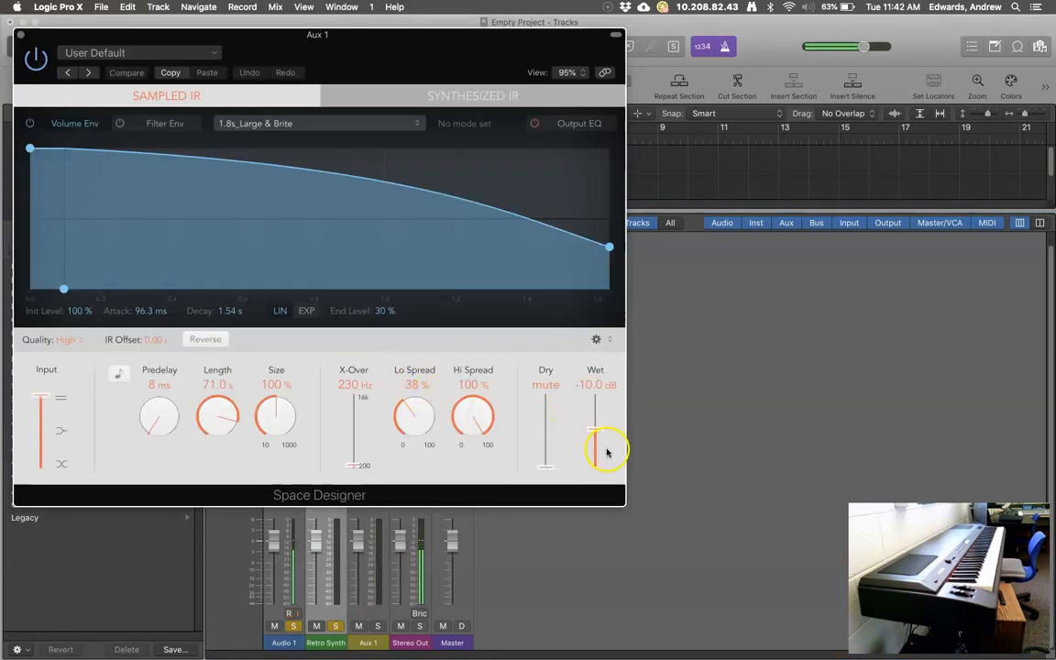
Load the small-space hall preset 1.3s Diffuse Hall in Aux 1's Space Designer, set the wet level to 0.0 dB and close its window.
click(206, 58)
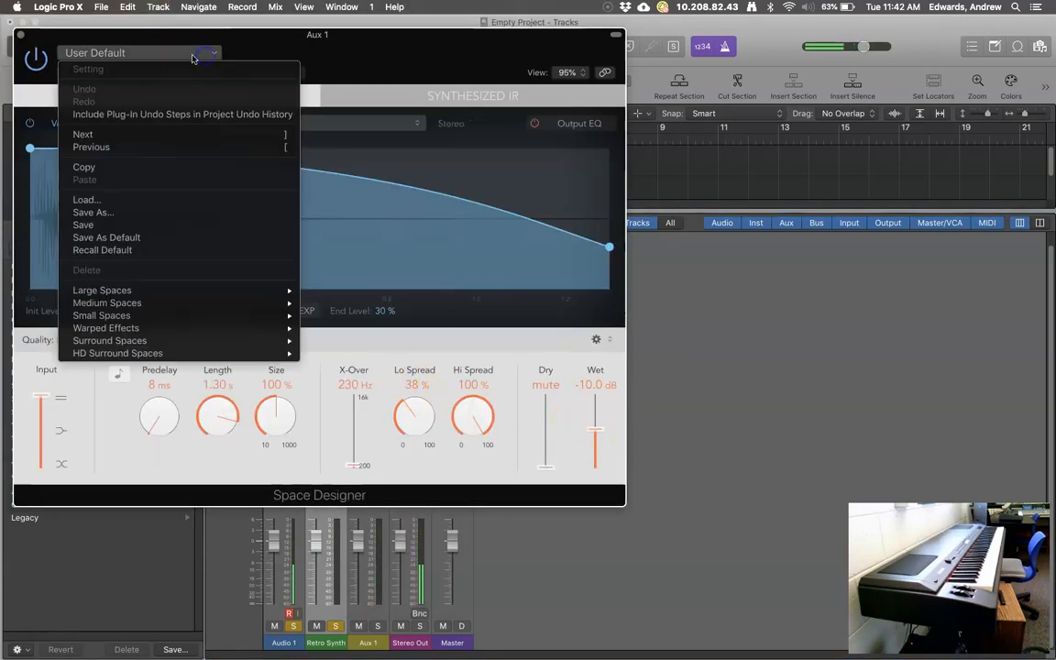
click(360, 33)
click(103, 49)
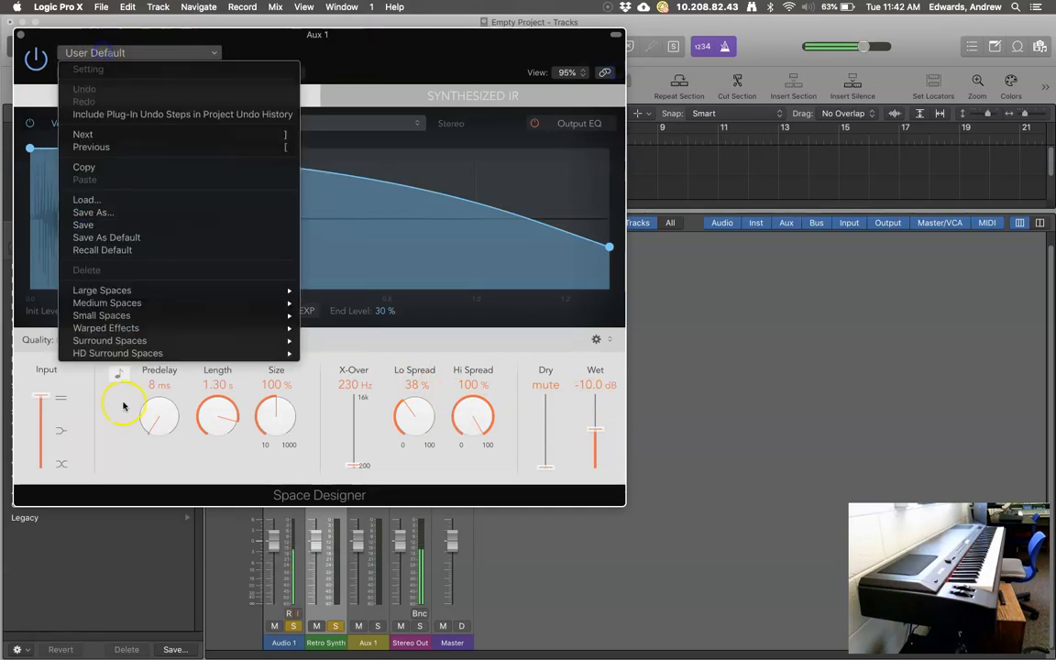
mouse_move(285, 315)
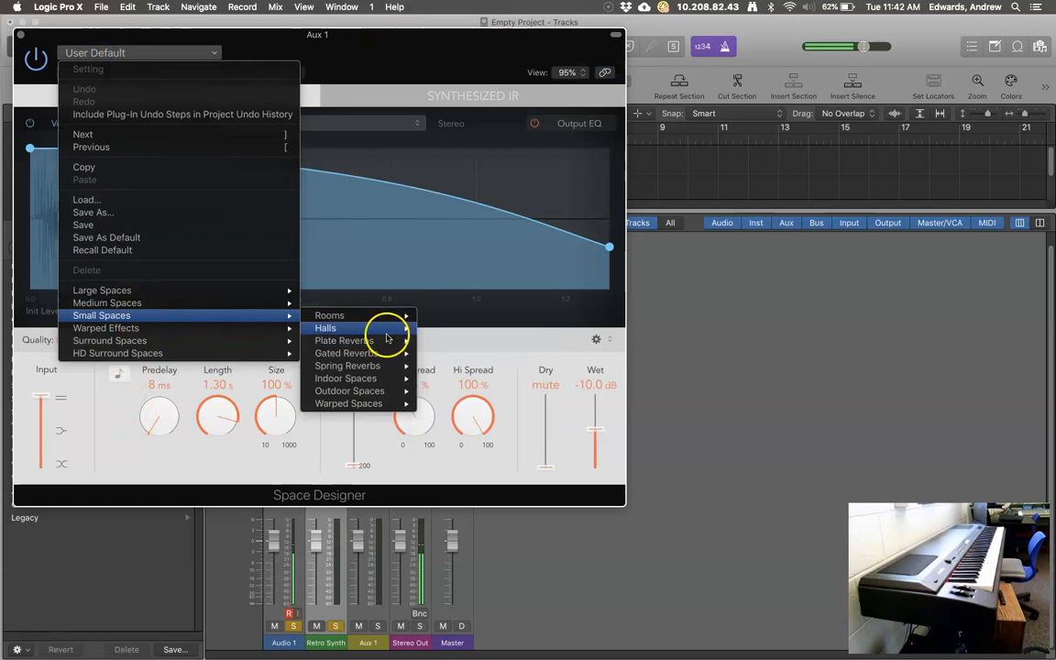
mouse_move(386, 332)
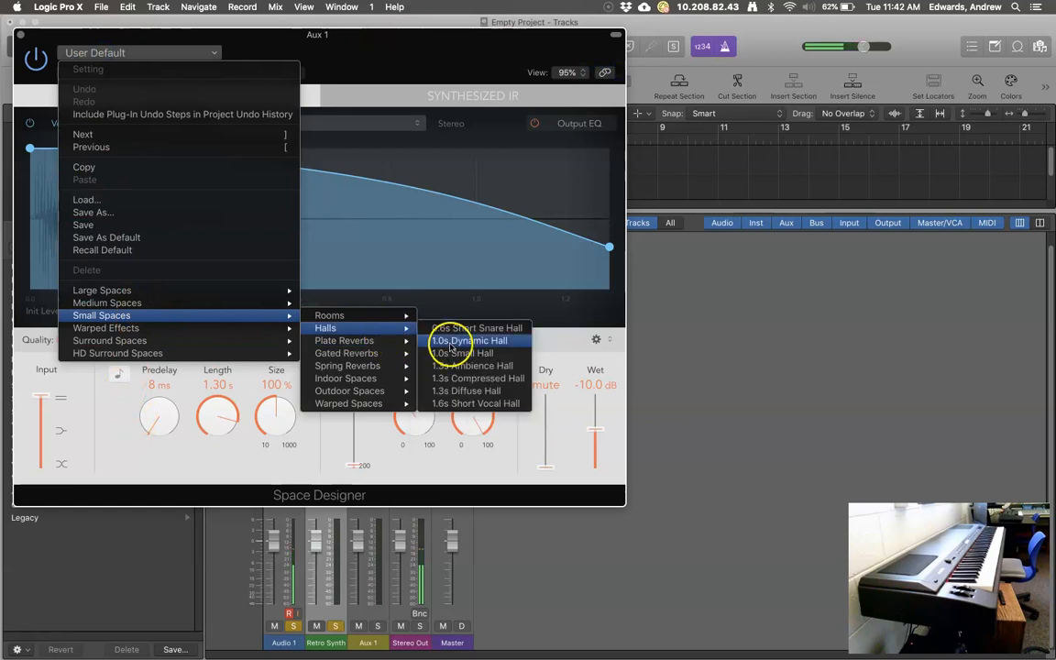
click(472, 391)
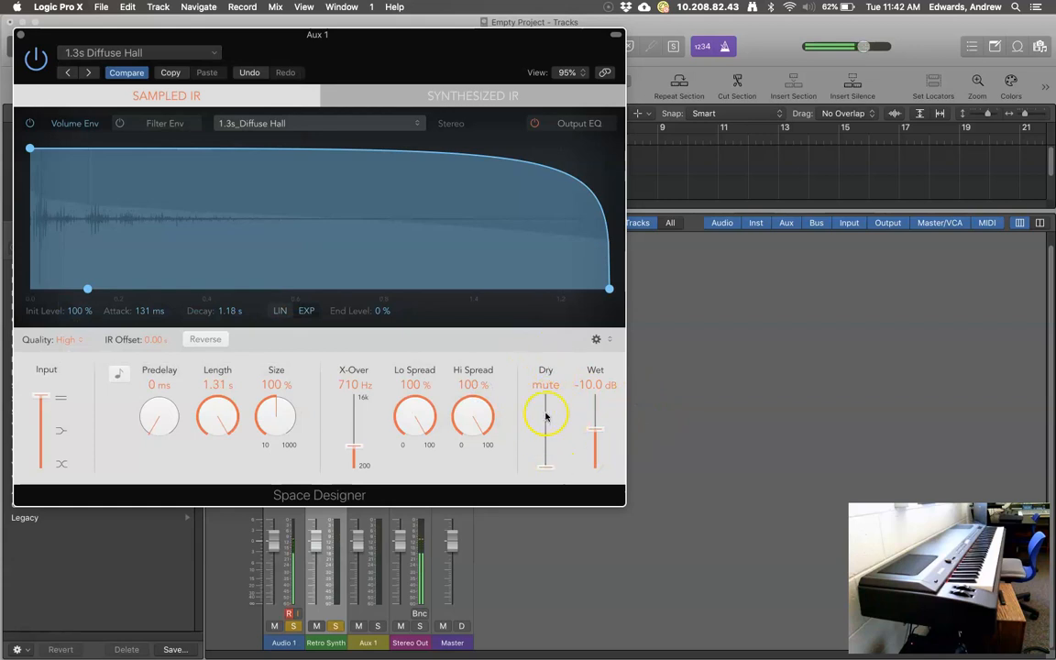
drag(598, 418, 599, 388)
drag(334, 41, 688, 109)
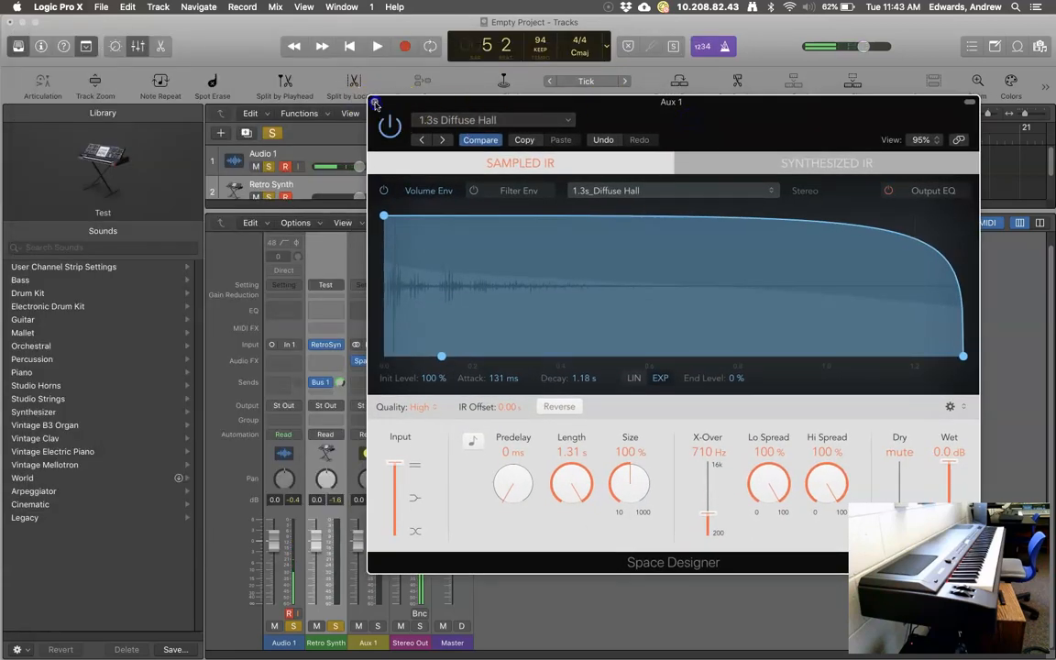
click(374, 104)
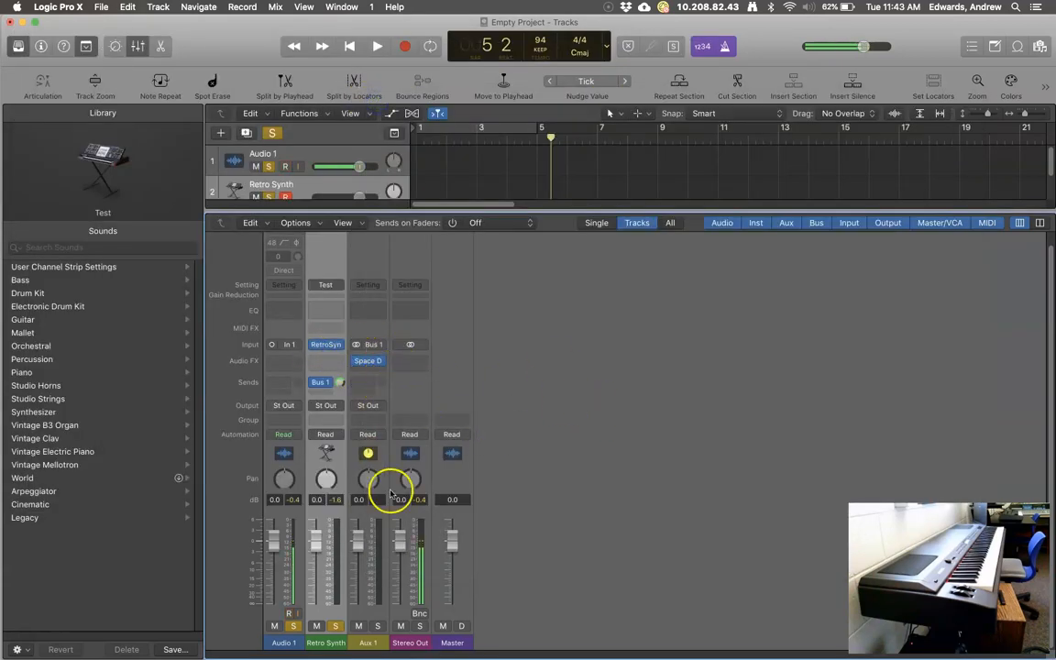
click(378, 626)
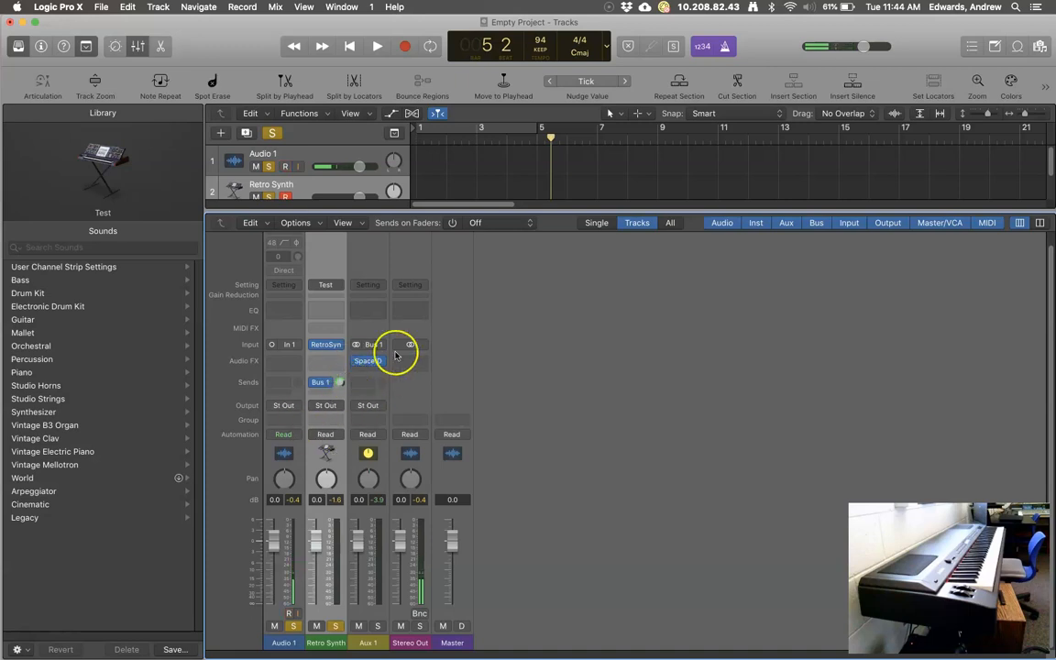
Enlarge the track area above the mixer and create a Drummer track with the Electronic genre and Output 1 + 2.
drag(518, 212, 518, 264)
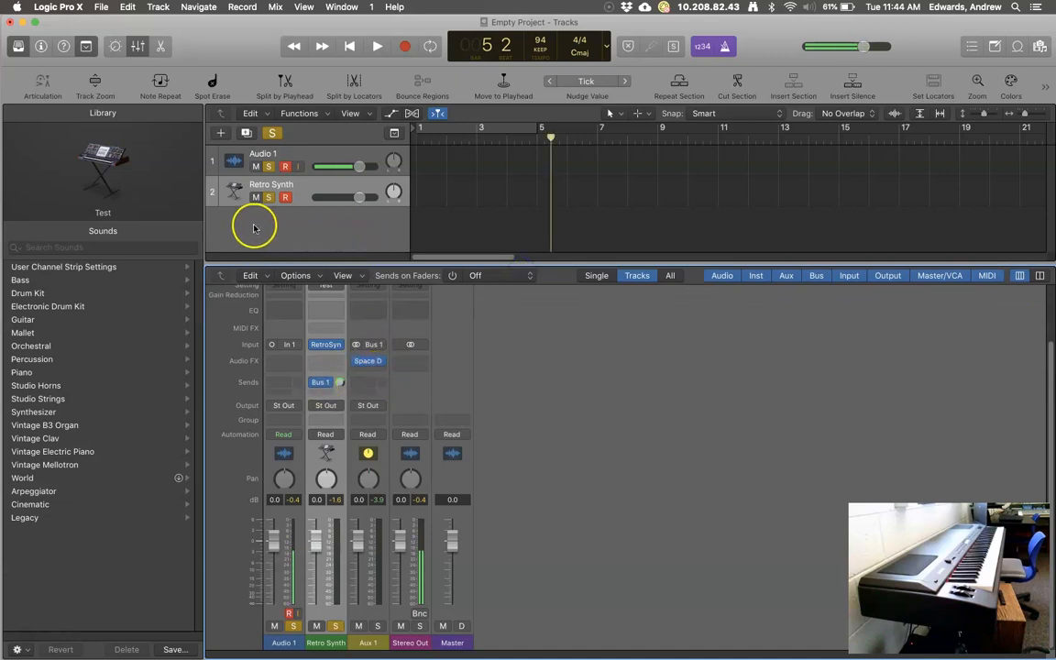
click(222, 135)
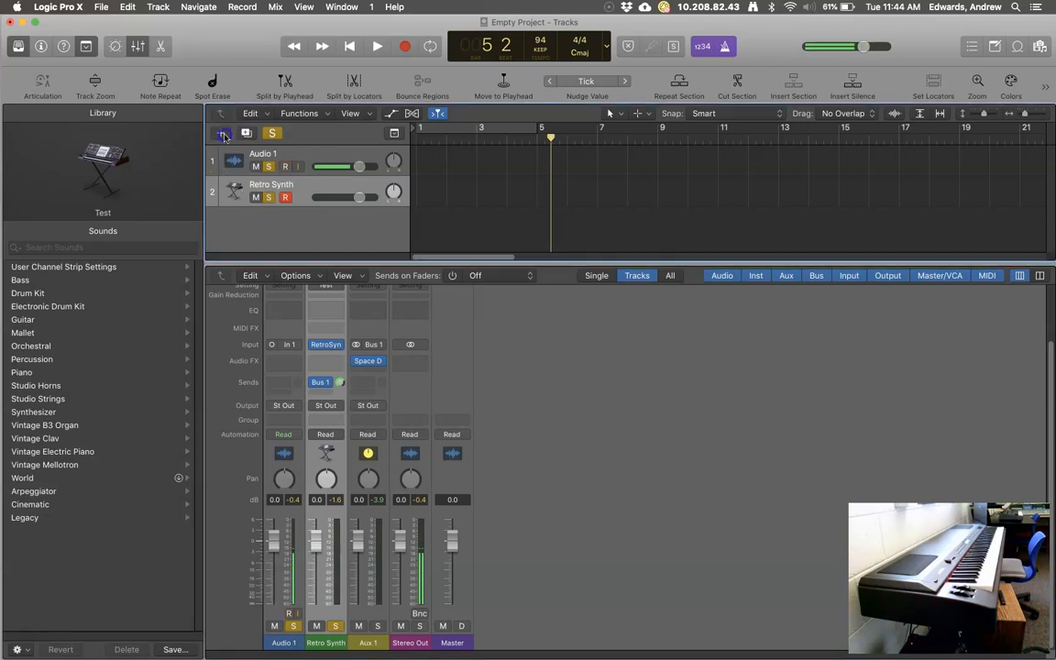
click(659, 60)
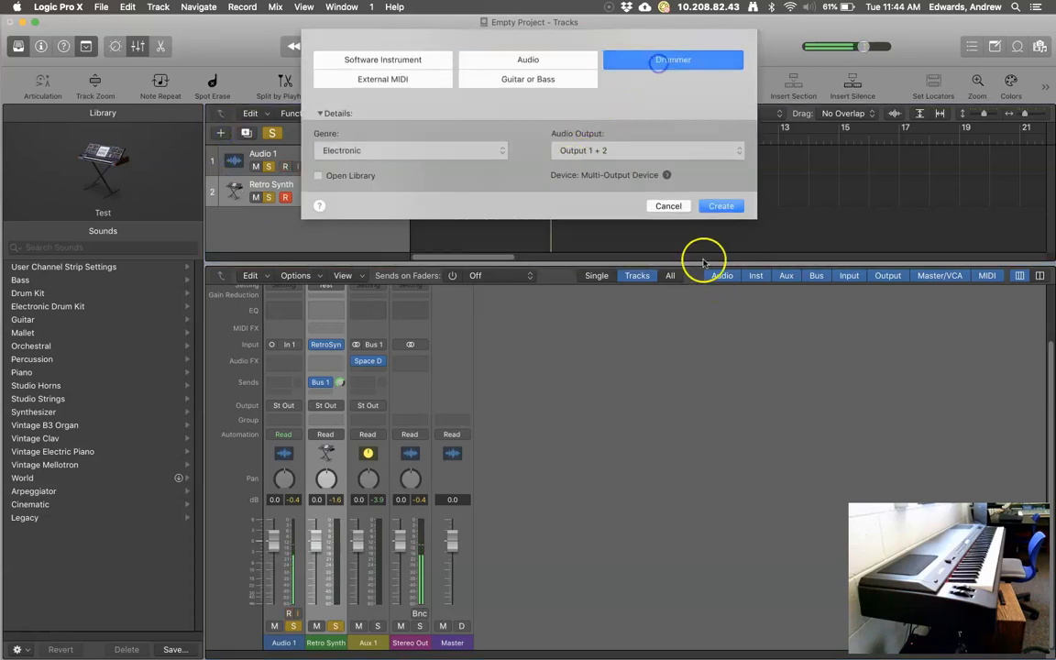
click(723, 207)
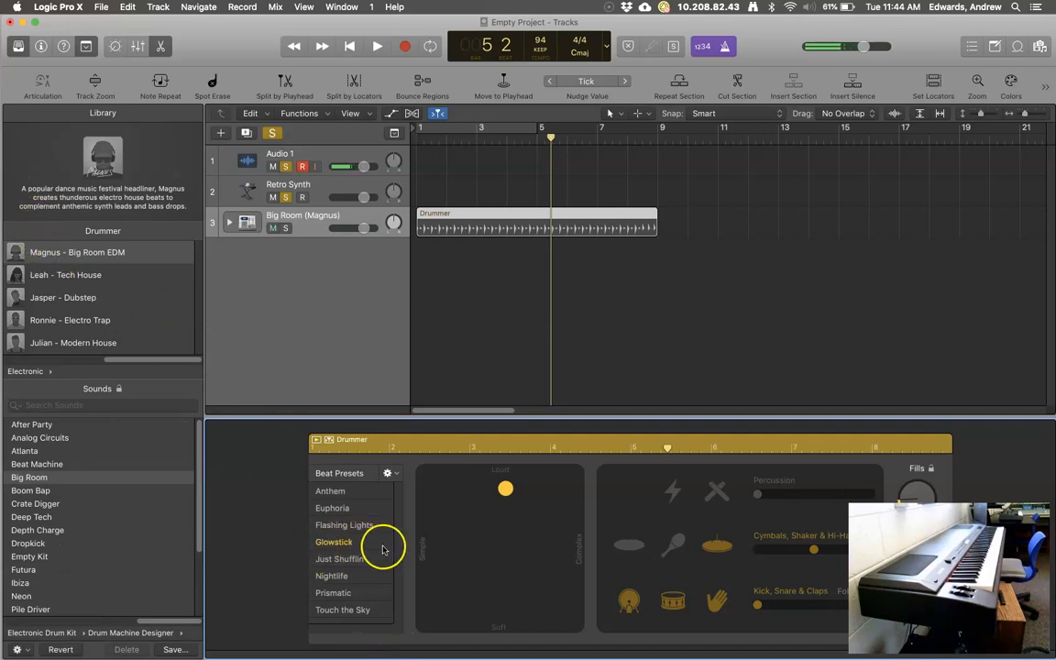
Solo the Big Room drummer track and play a short stretch of its region.
click(285, 229)
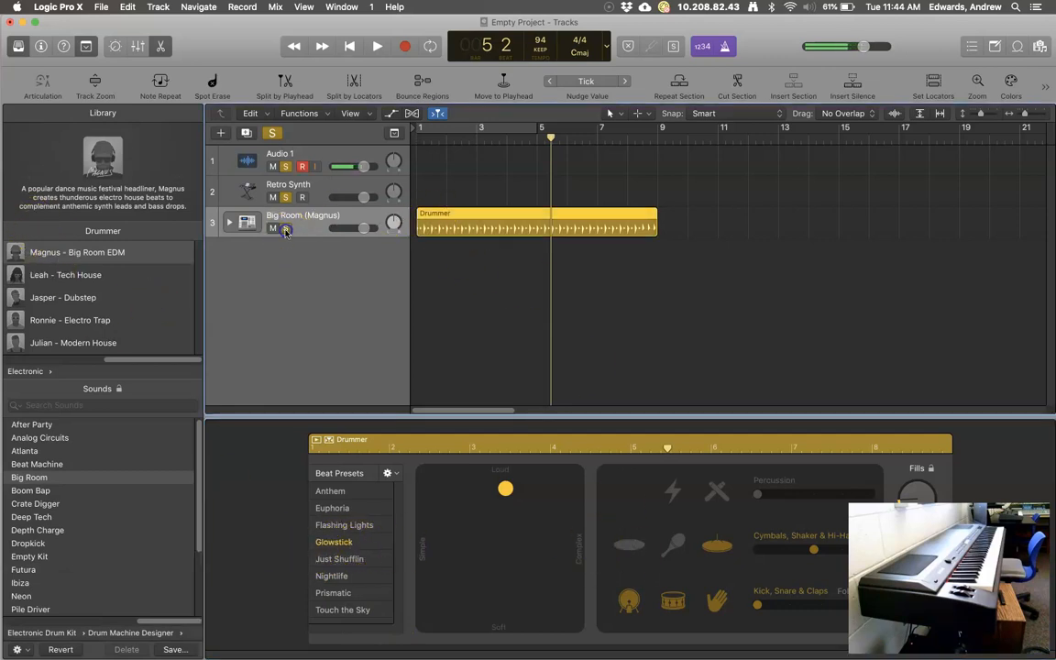
click(378, 47)
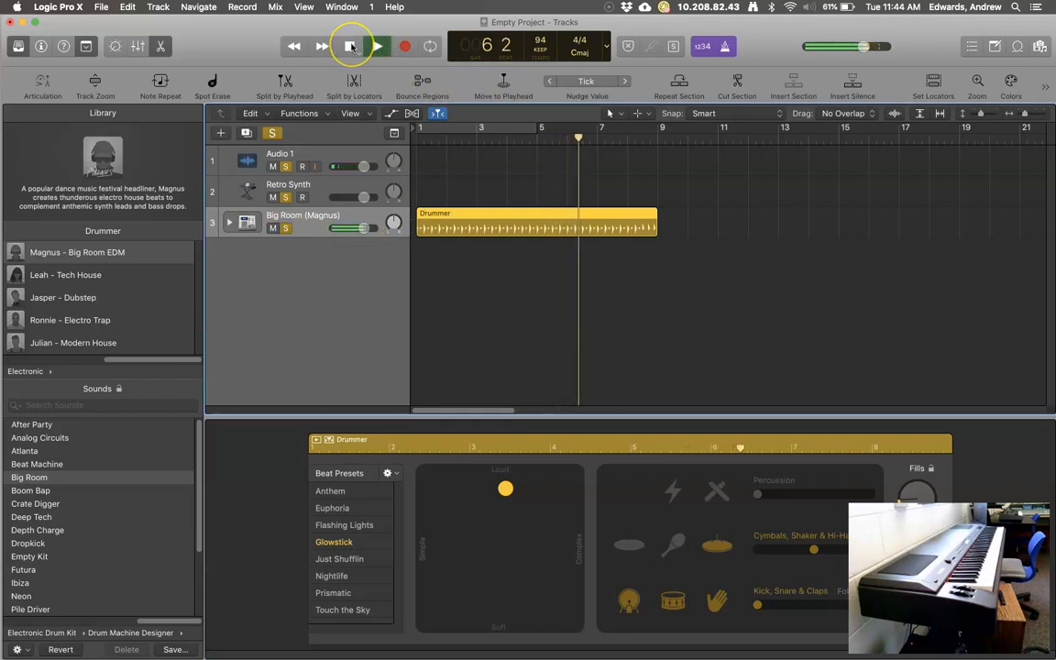
click(351, 47)
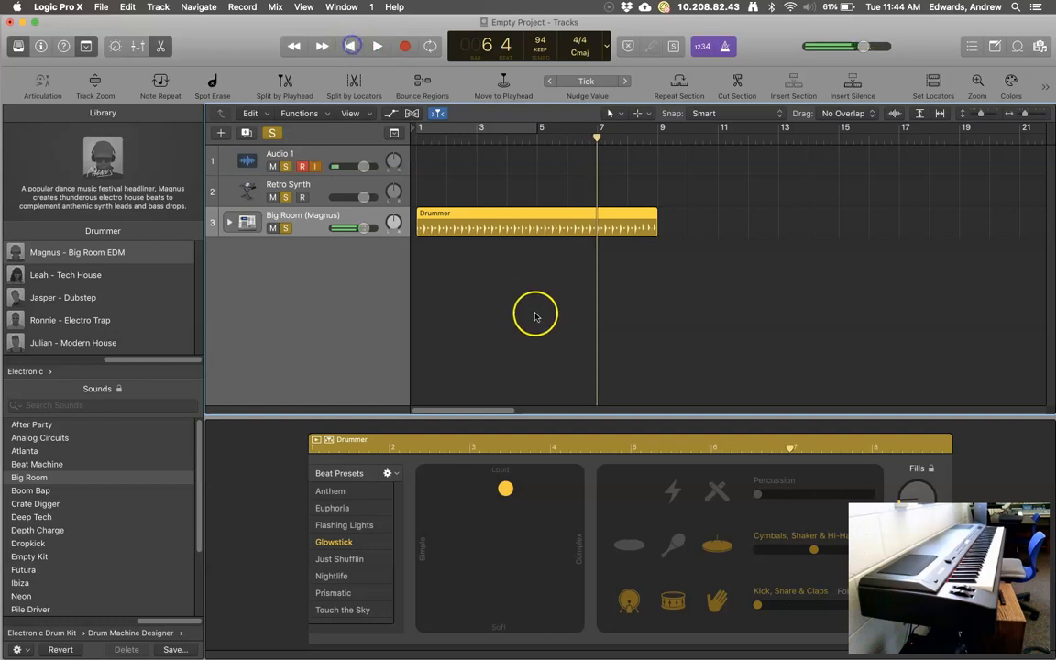
Show the mixer and bypass the St-Delay and PtVerb effects on the Big Room channel.
click(136, 46)
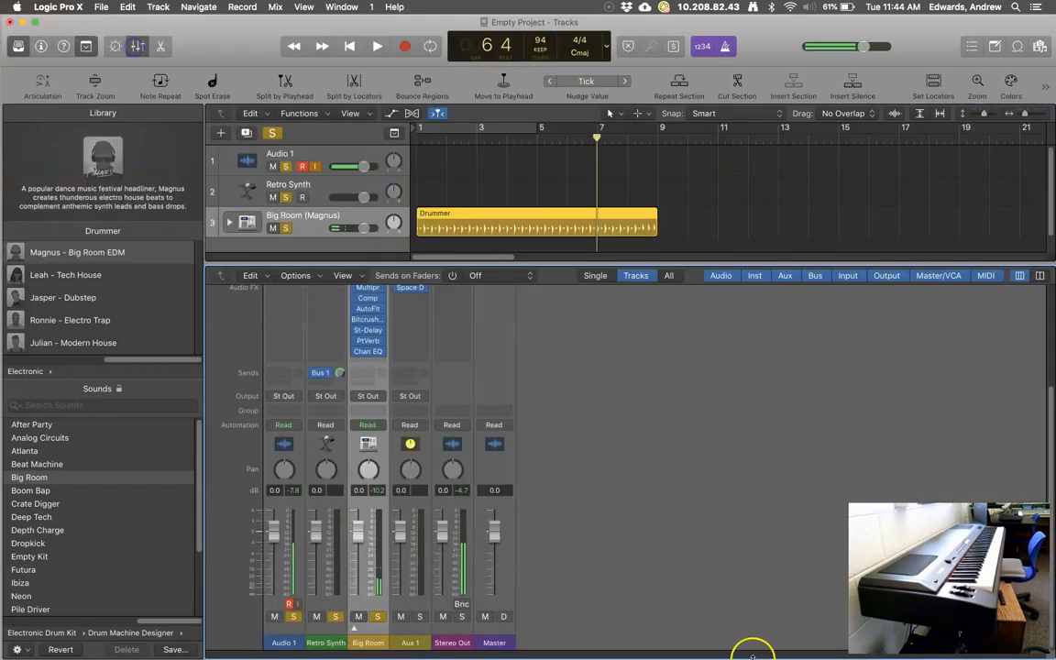
scroll(413, 420, up, 5)
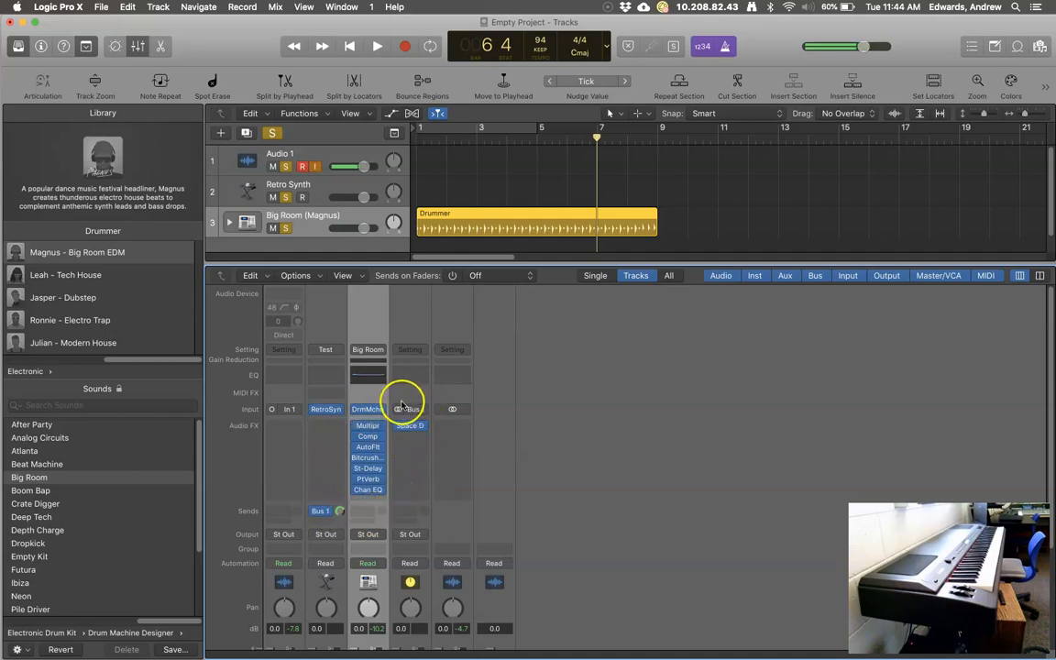
click(357, 479)
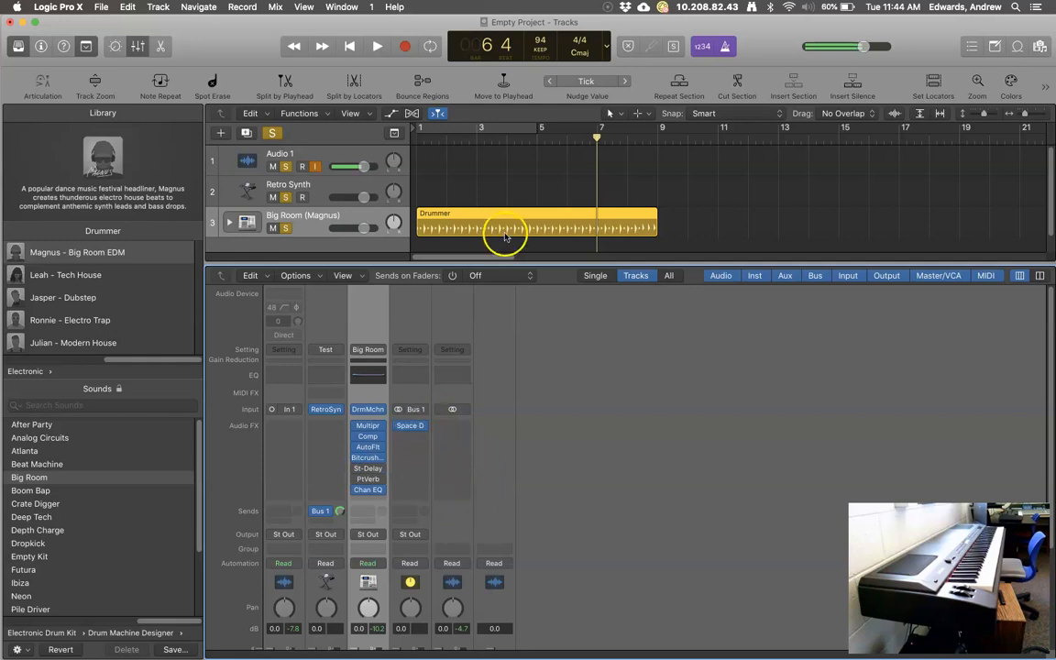
Play the drummer region briefly from bar 1 to hear it without the delay and reverb.
click(421, 139)
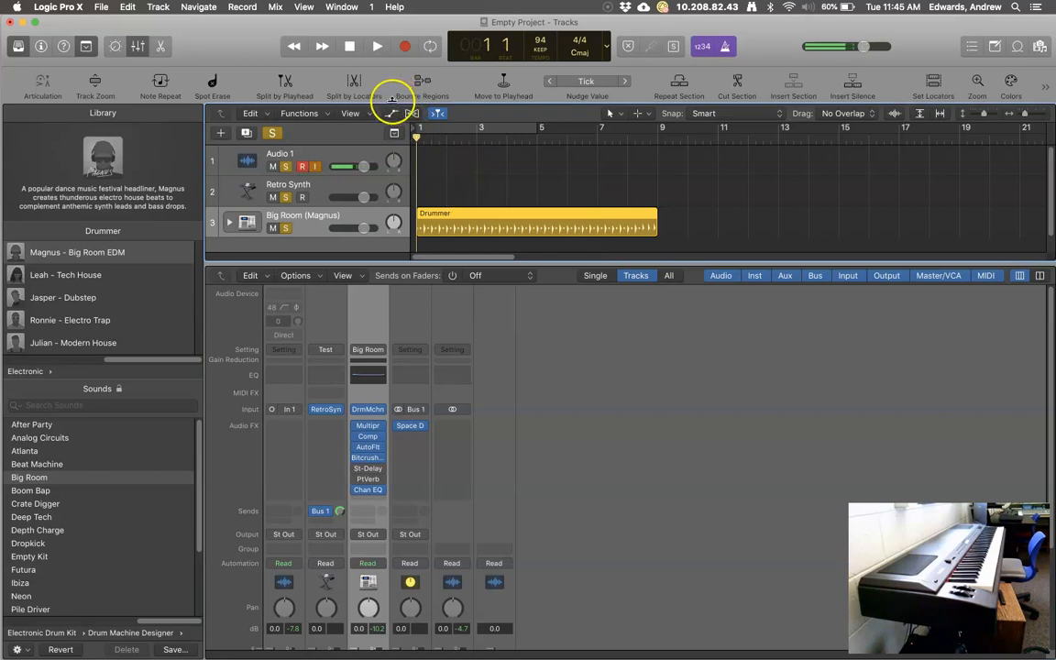
click(375, 53)
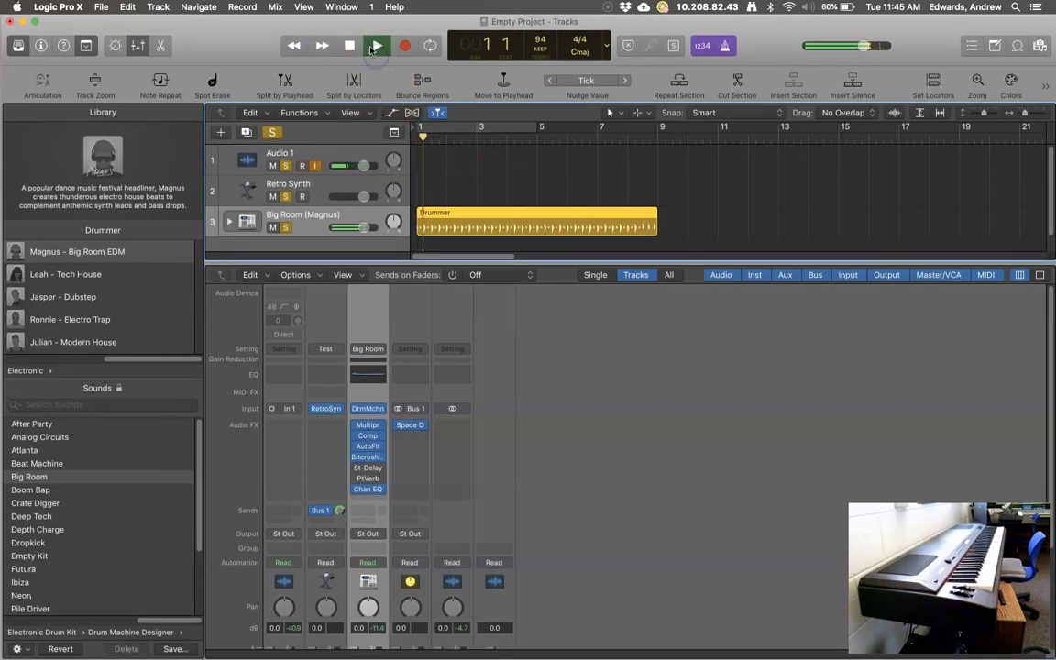
click(350, 46)
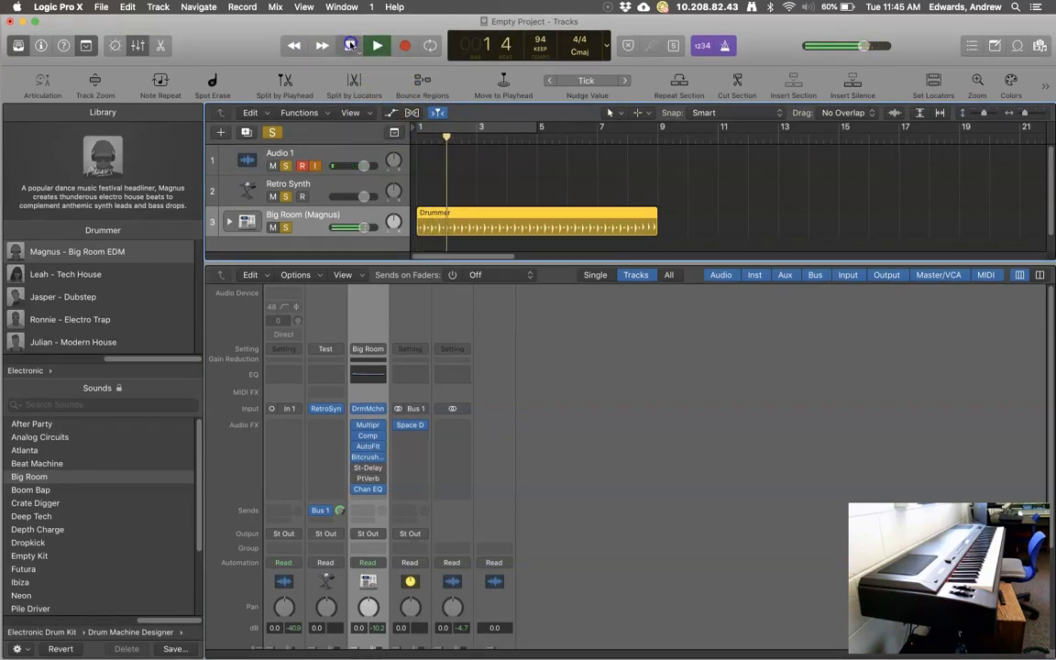
Add a Bus 1 → Aux 1 send to the Big Room channel, raise its level, and play the drummer region to hear the reverb.
click(369, 511)
mouse_move(380, 531)
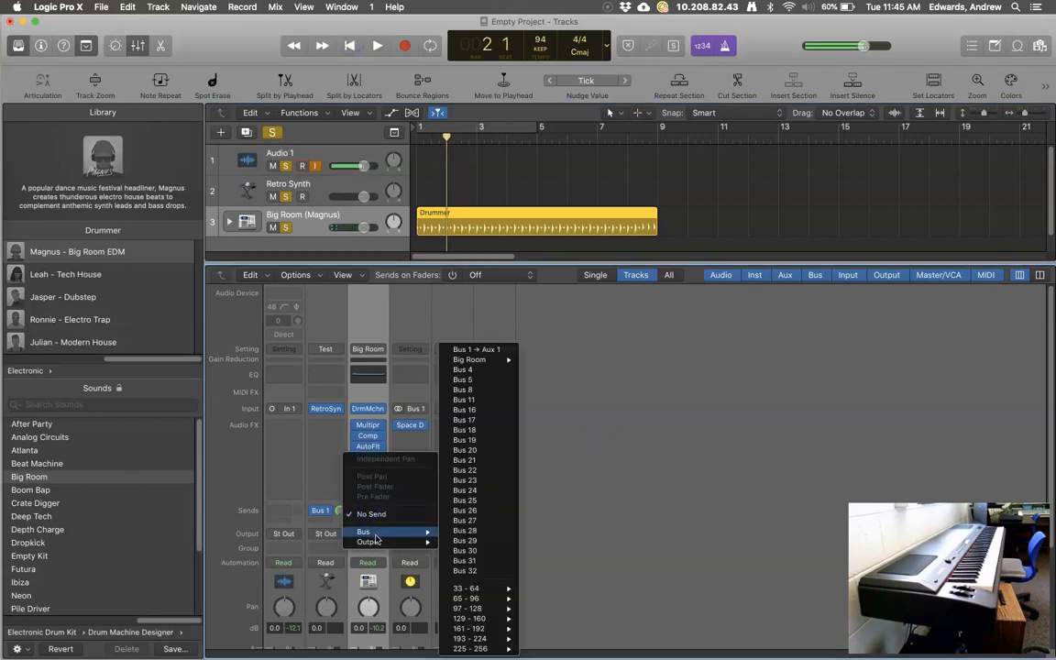
click(469, 350)
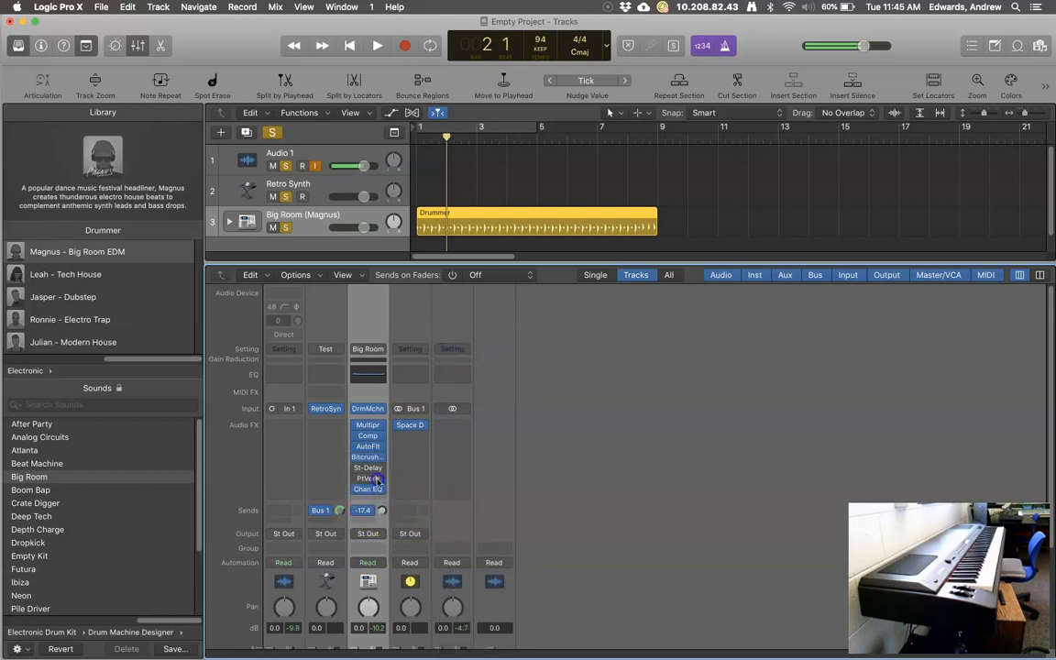
drag(382, 433, 384, 423)
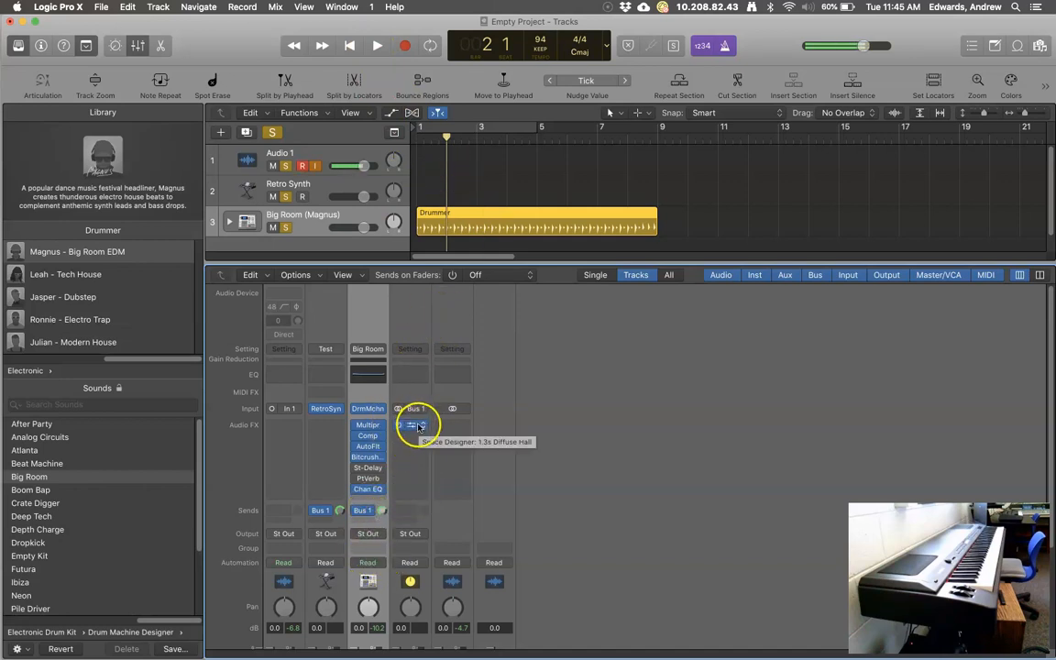
click(376, 46)
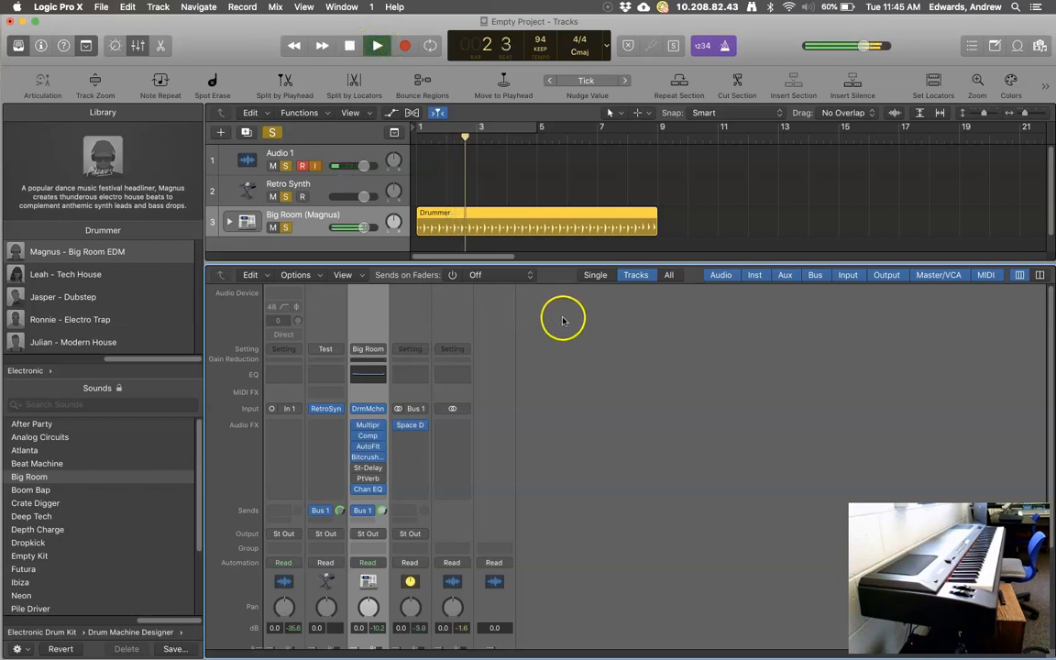
click(349, 46)
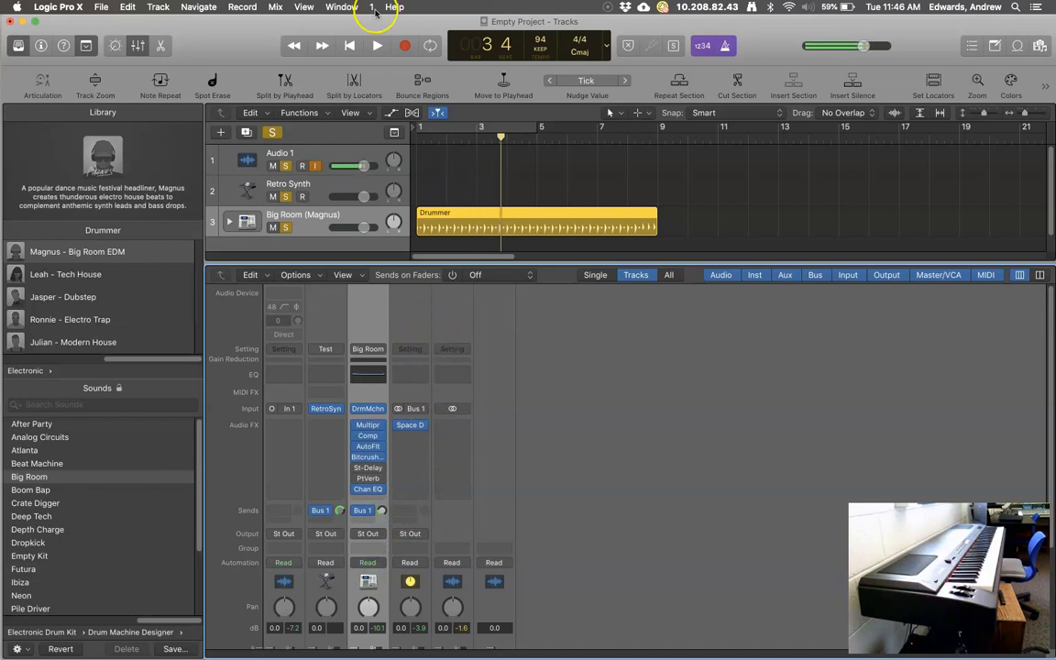
Lower the Big Room channel's Bus 1 send to about -29.7 dB while the drummer region plays, and stop playback.
click(380, 45)
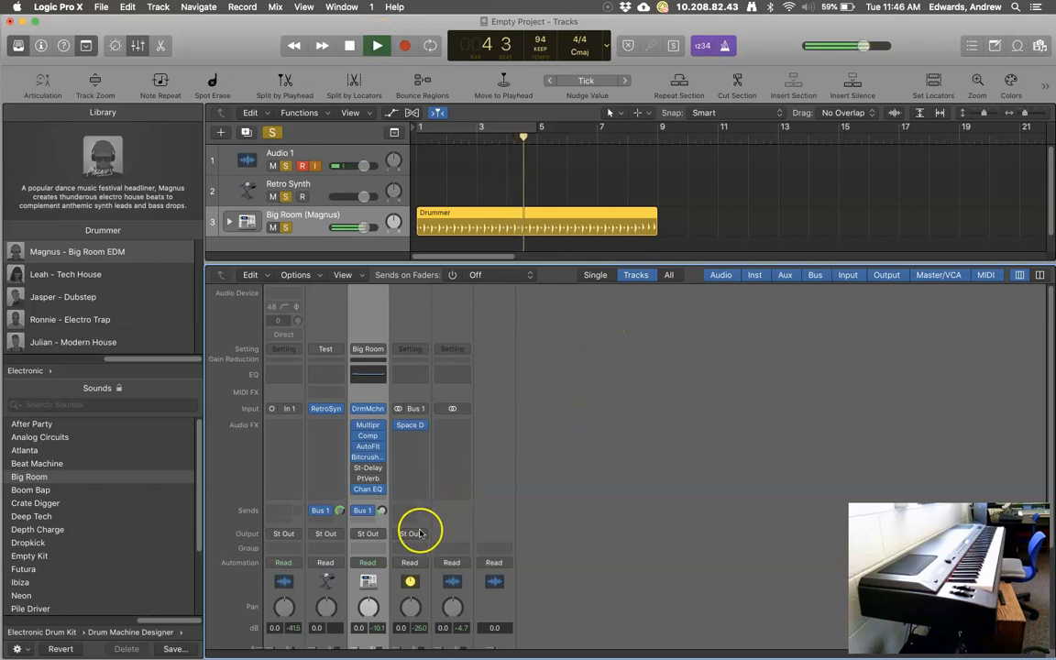
drag(384, 504, 381, 513)
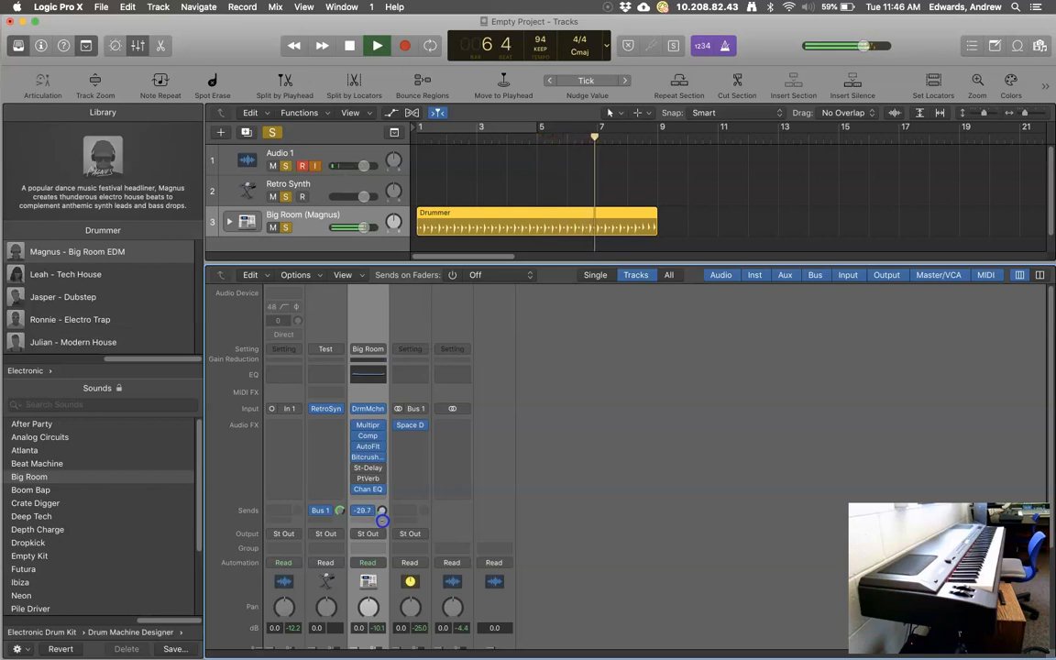
click(349, 45)
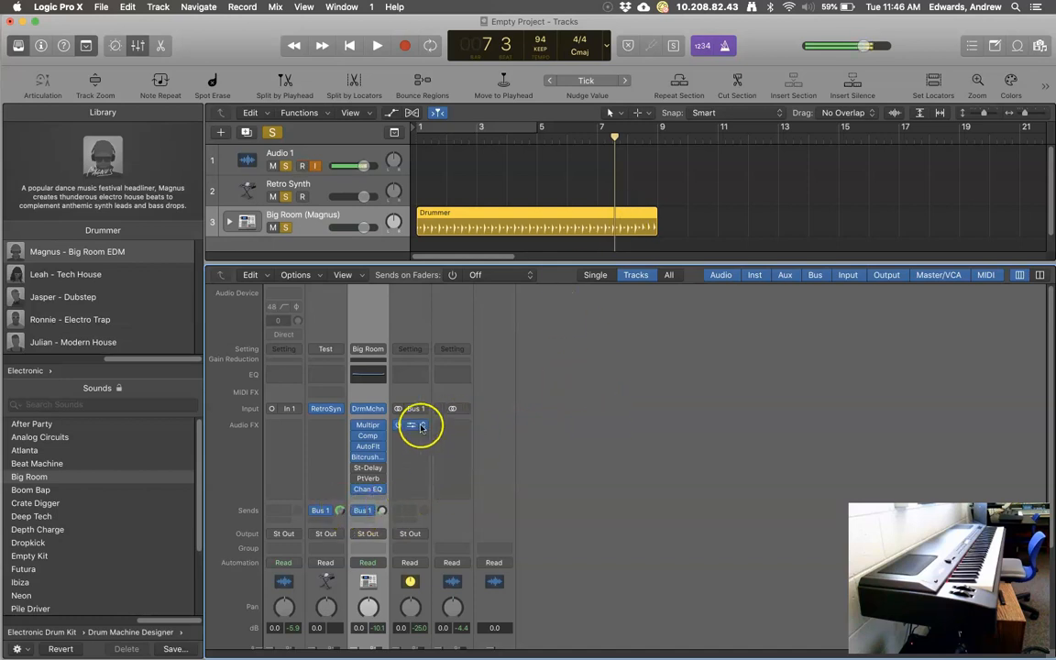
Set a cycle area over bars 1 to 9, covering the drummer region, and play it from bar 1 before stopping.
click(415, 136)
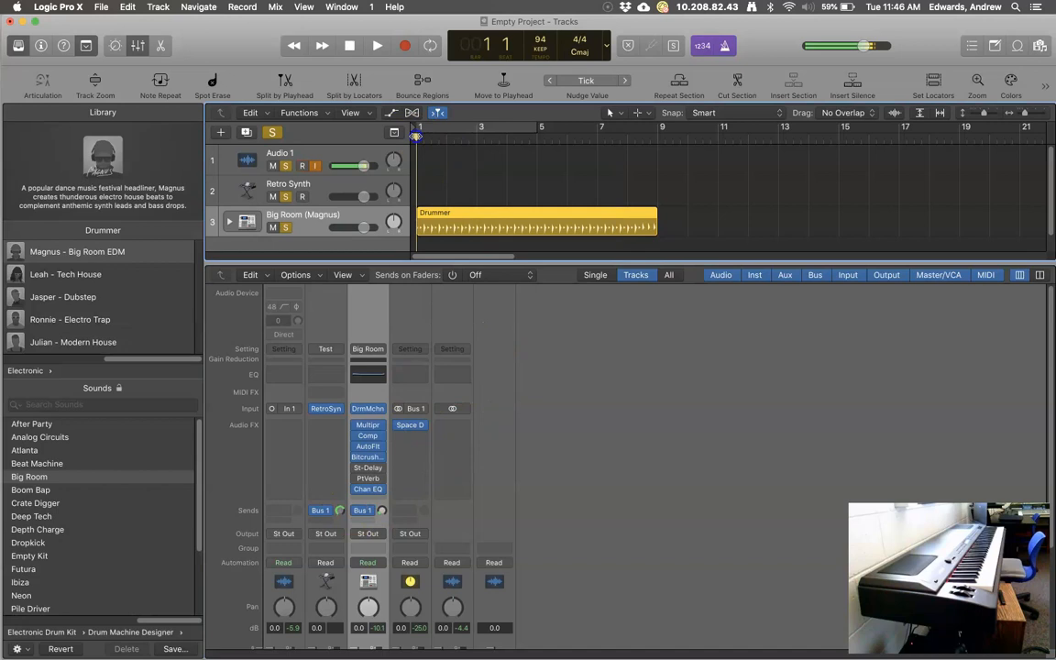
drag(539, 126, 411, 132)
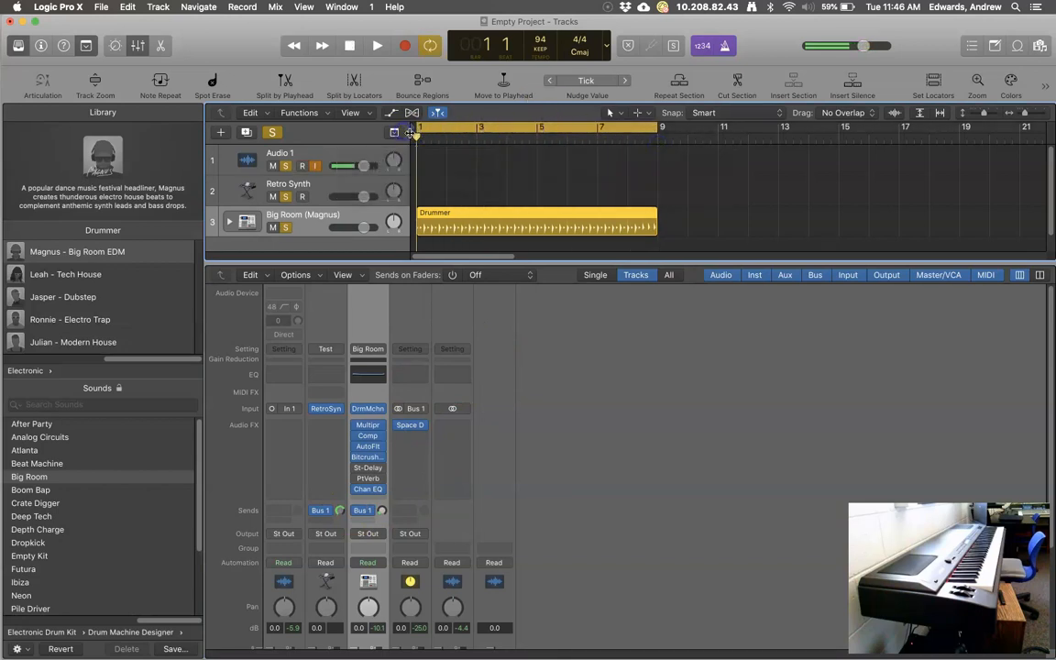
click(377, 46)
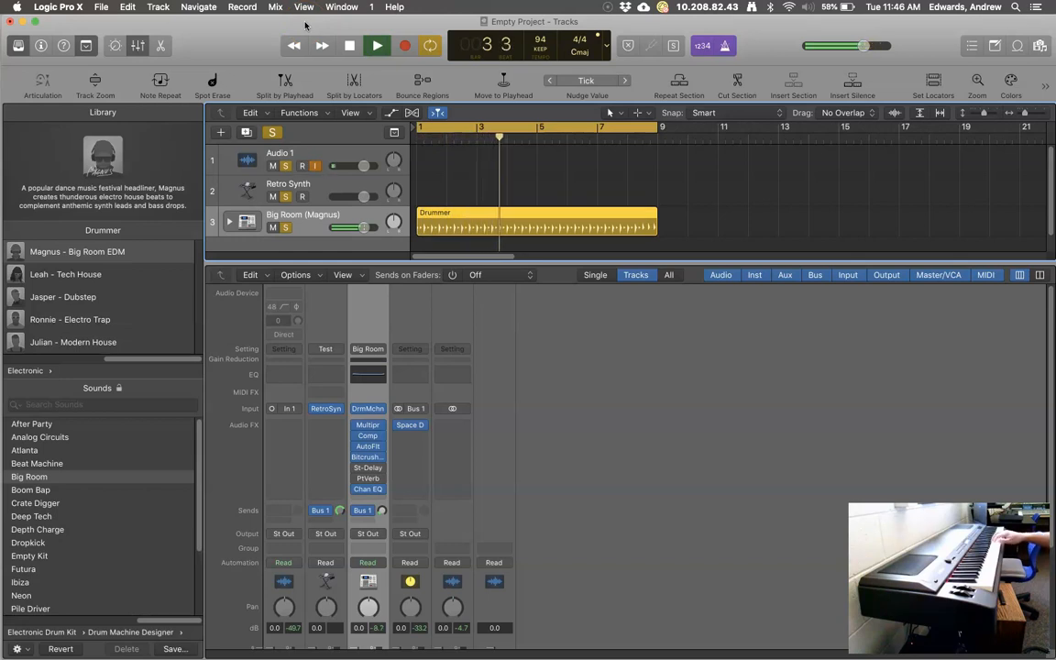
click(350, 46)
click(415, 151)
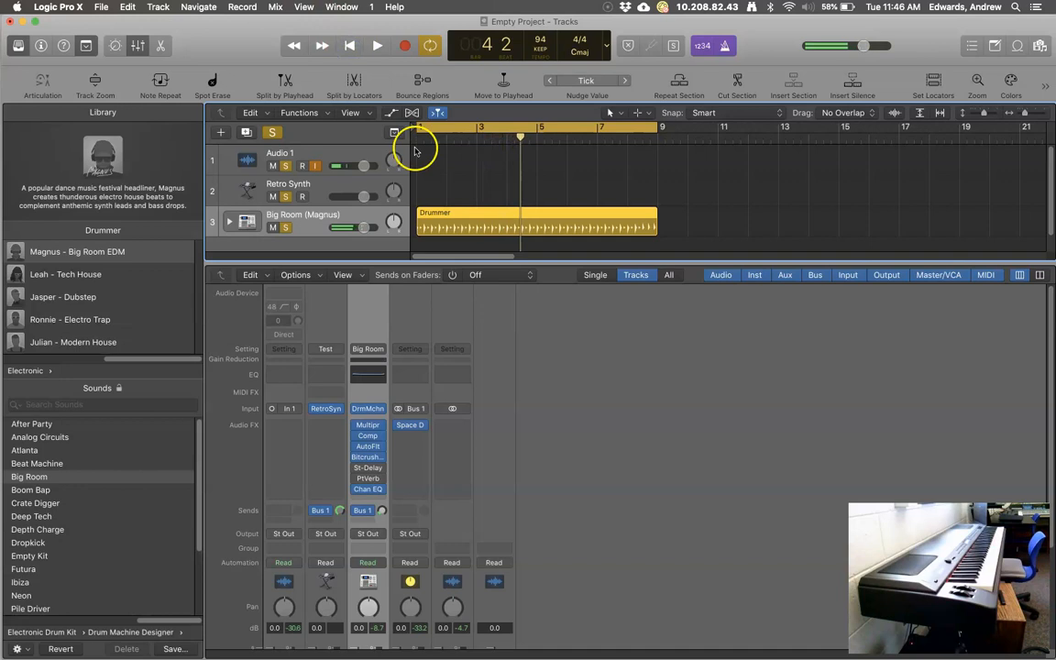
Select the Retro Synth track and play the project from bar 1 to hear the live synth with the drummer region.
click(332, 188)
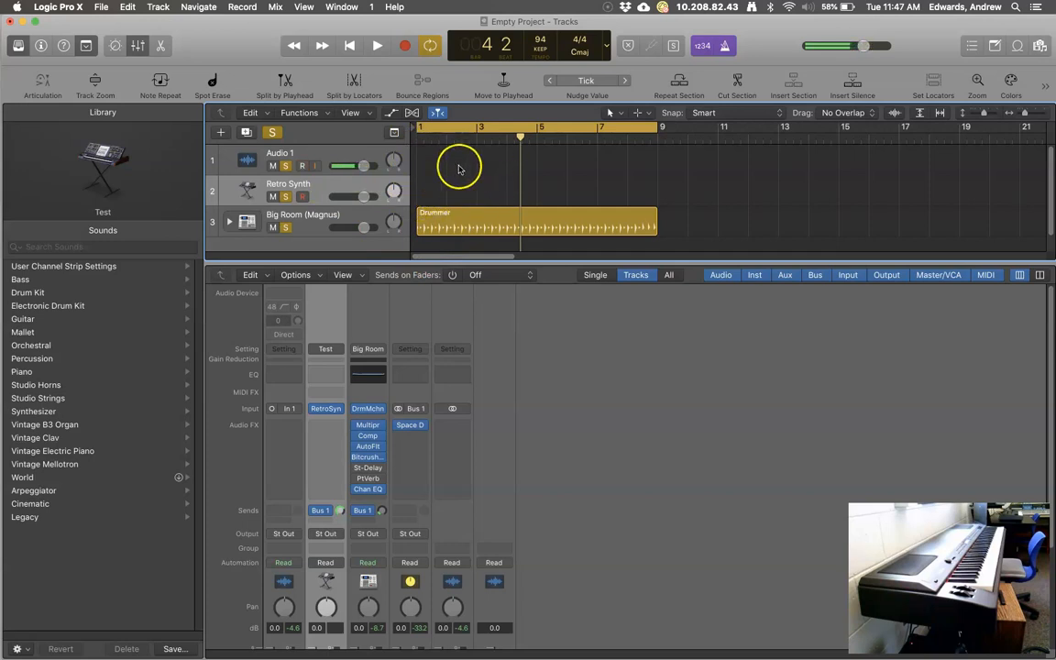
click(352, 45)
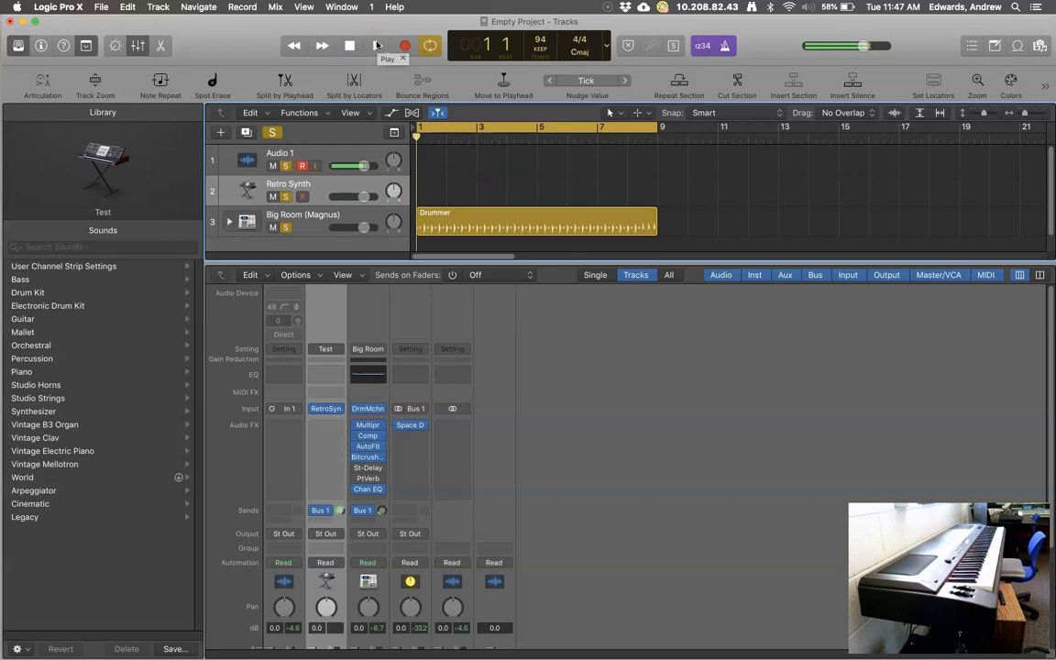
click(375, 45)
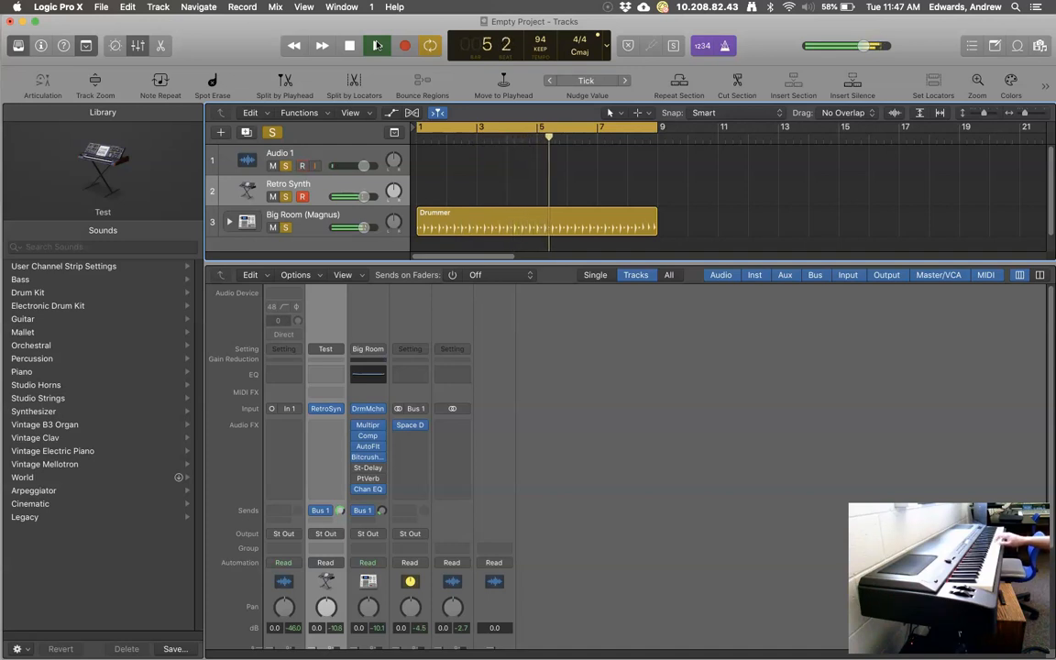
click(349, 45)
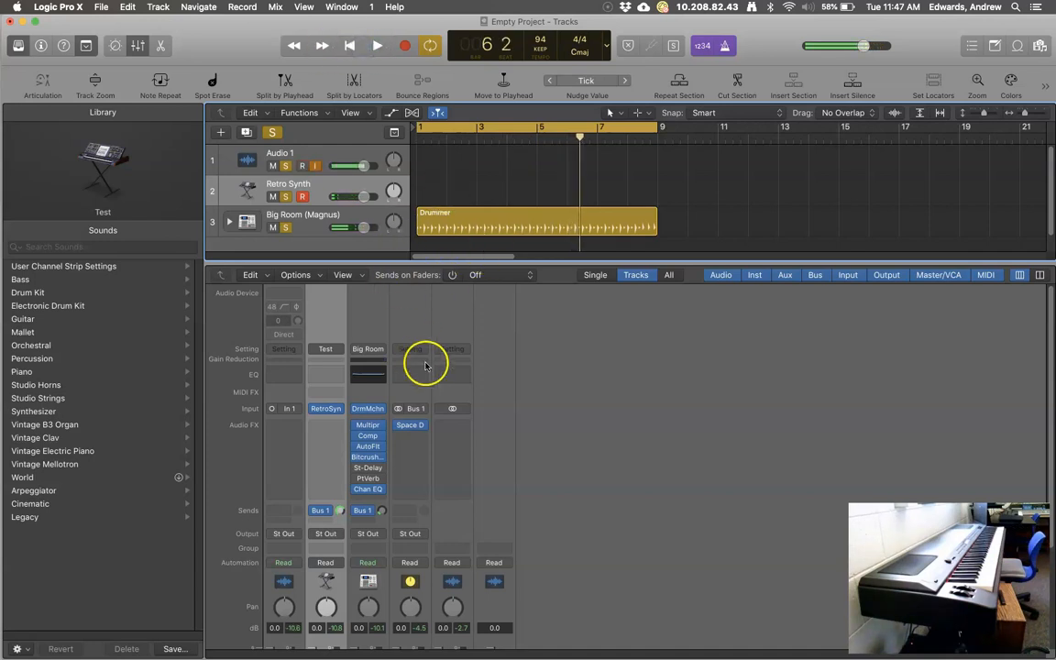
Lower the Retro Synth channel's Bus 1 send level and play from bar 1 again to hear the synth and drums together.
click(339, 511)
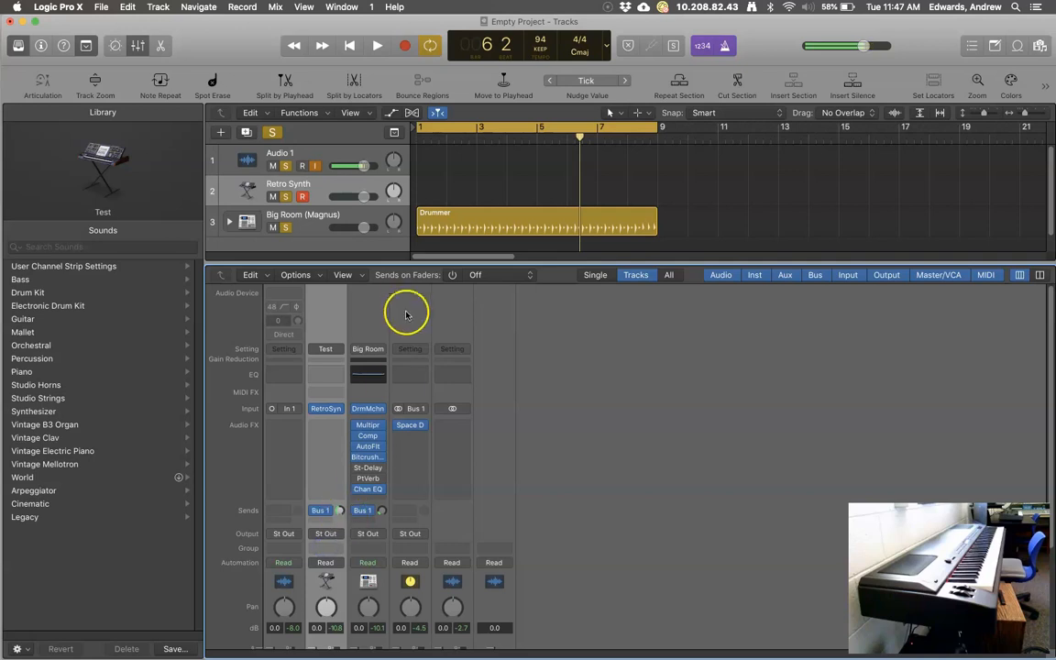
click(349, 44)
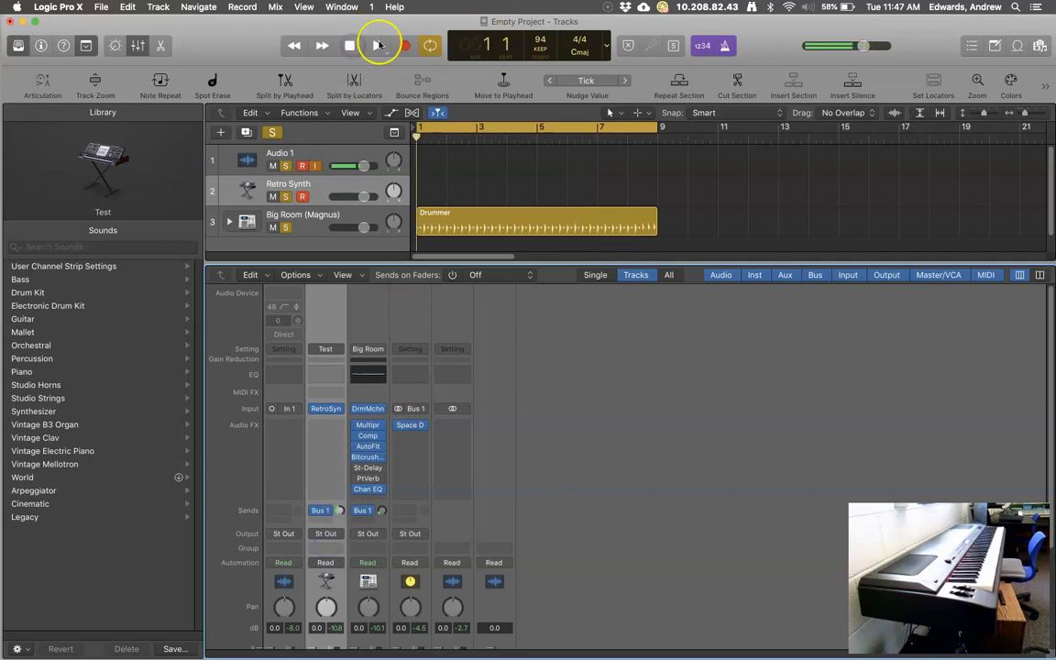
click(378, 45)
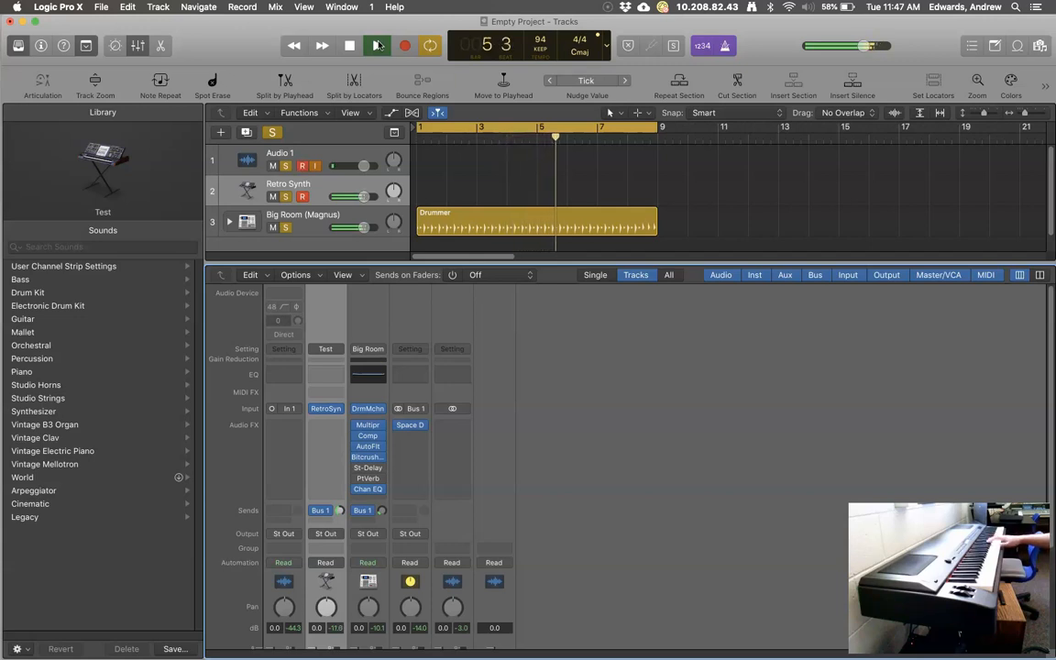
click(349, 45)
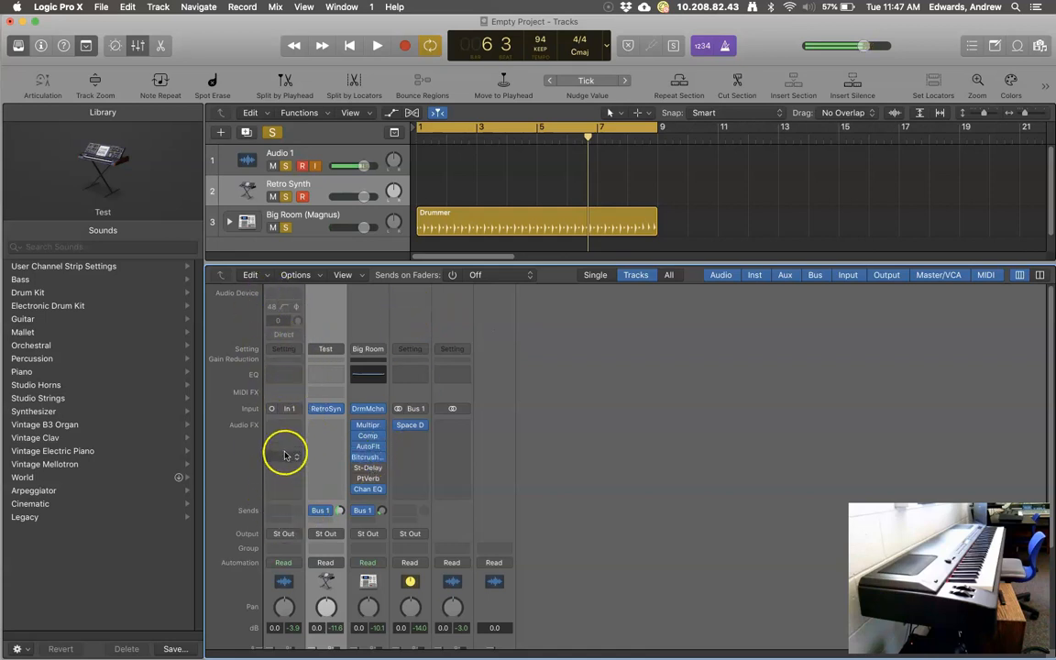
Add a Bus 1 → Aux 1 send to the Audio 1 channel, raise its level, and turn it back down.
click(281, 510)
mouse_move(278, 532)
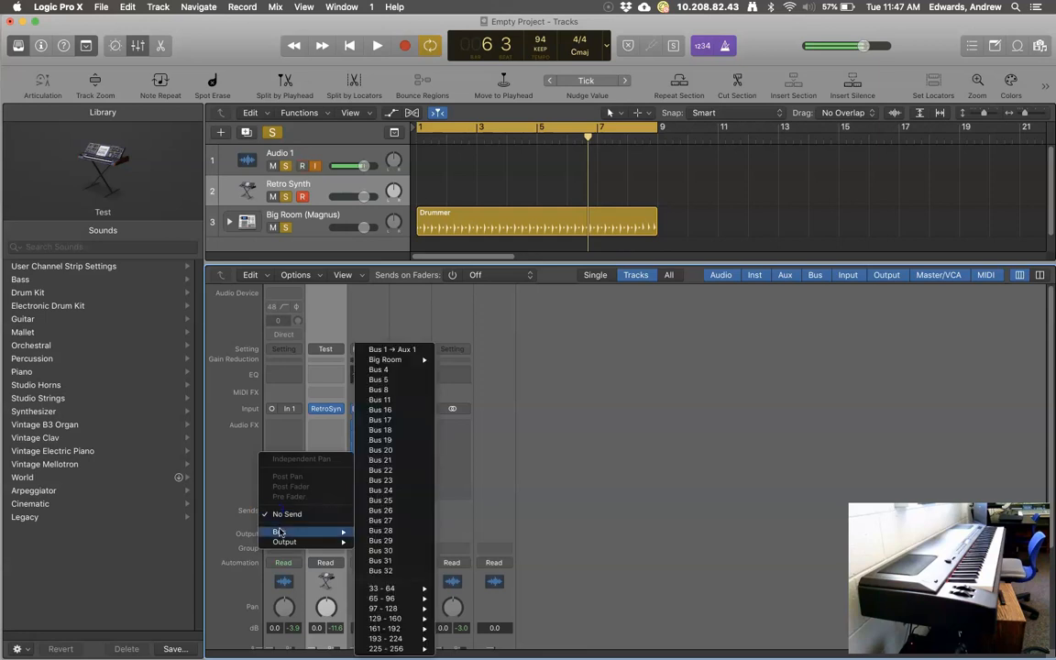
click(373, 352)
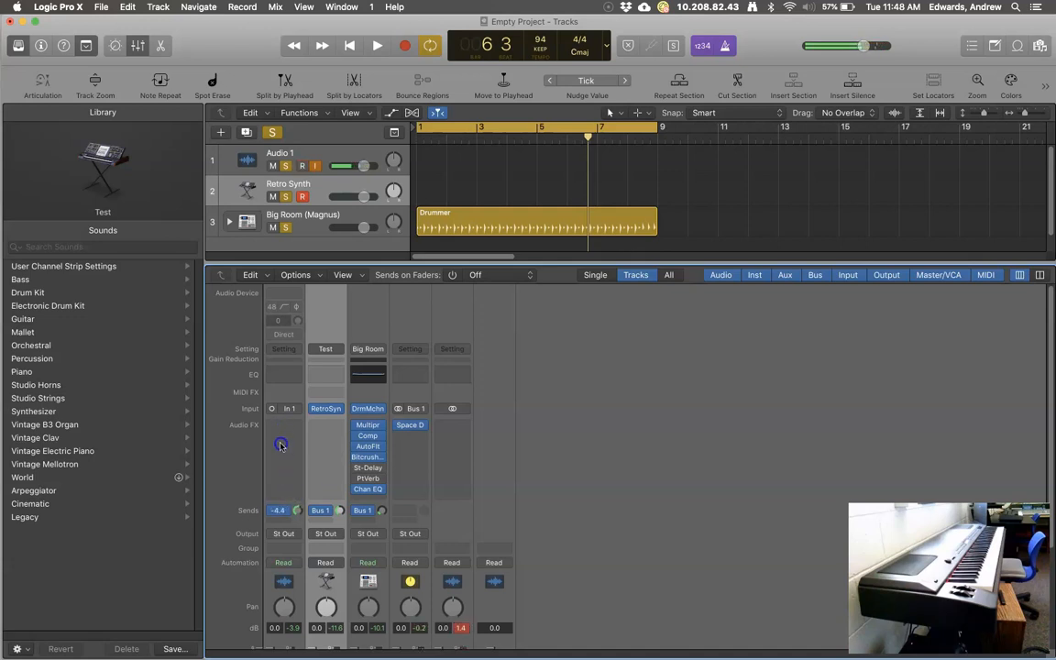
drag(275, 495, 276, 498)
click(292, 514)
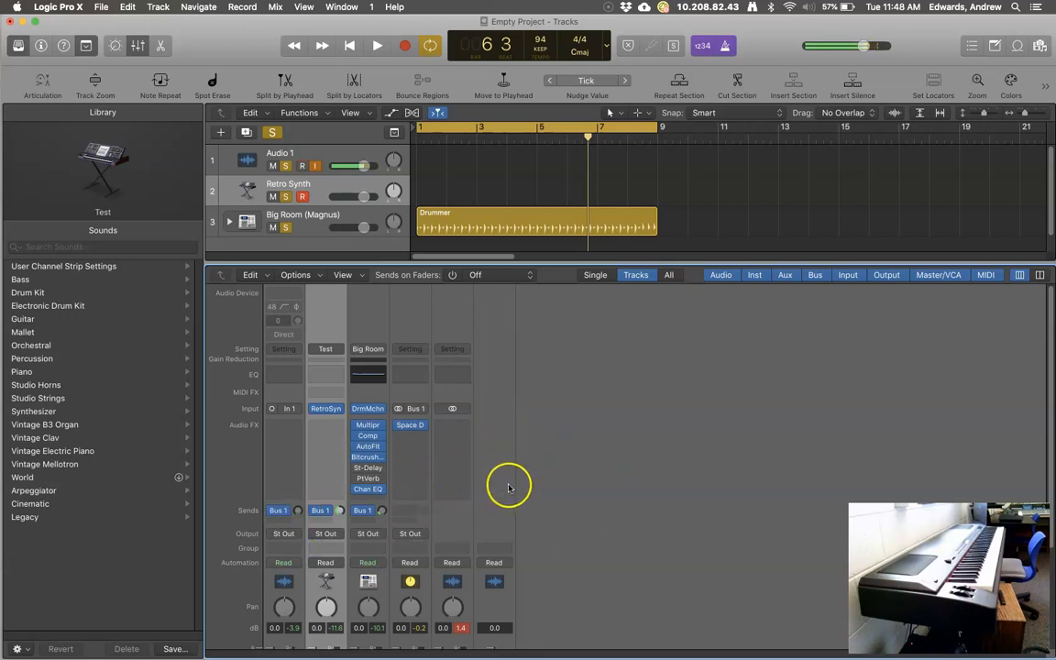
Browse the available buses up to 256 for the Audio 1 channel's send and reassign the send to Bus 4.
click(279, 509)
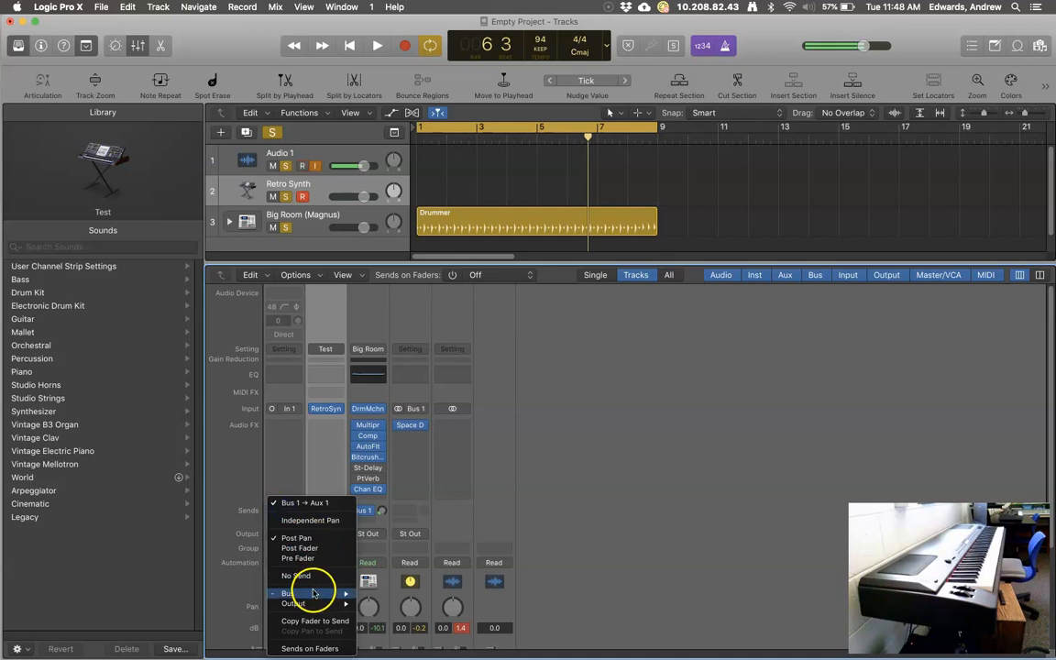
mouse_move(312, 593)
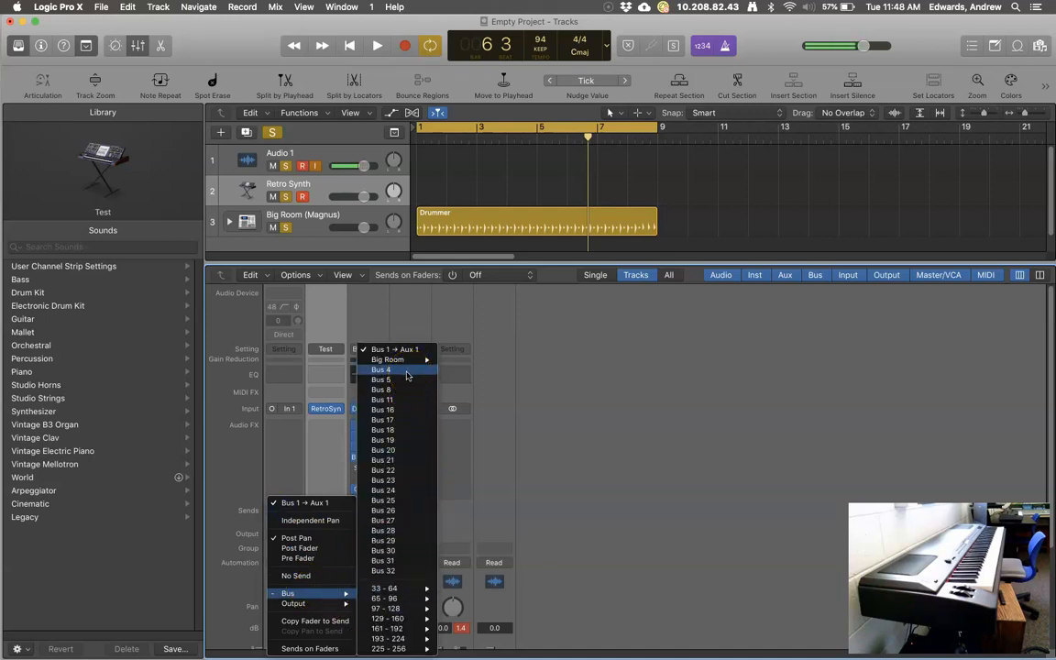
mouse_move(405, 650)
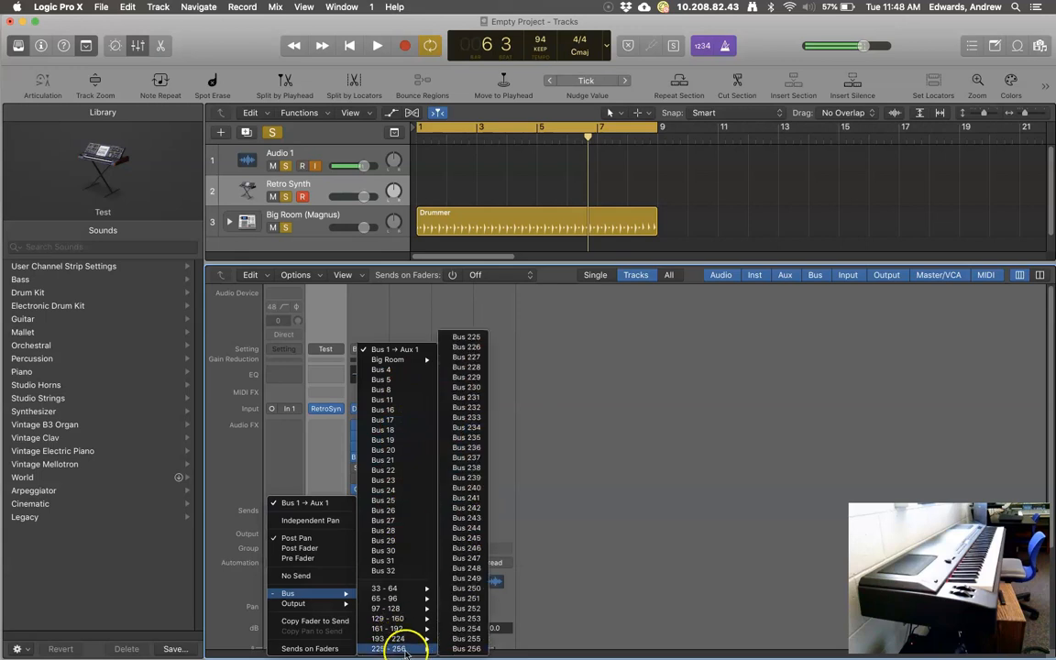
click(394, 370)
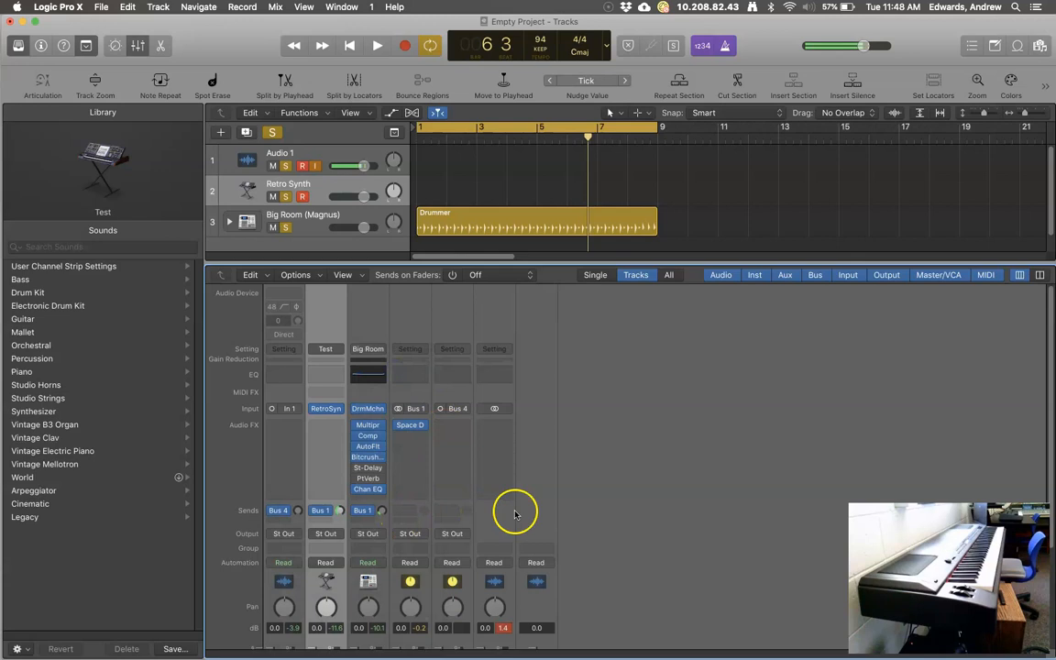